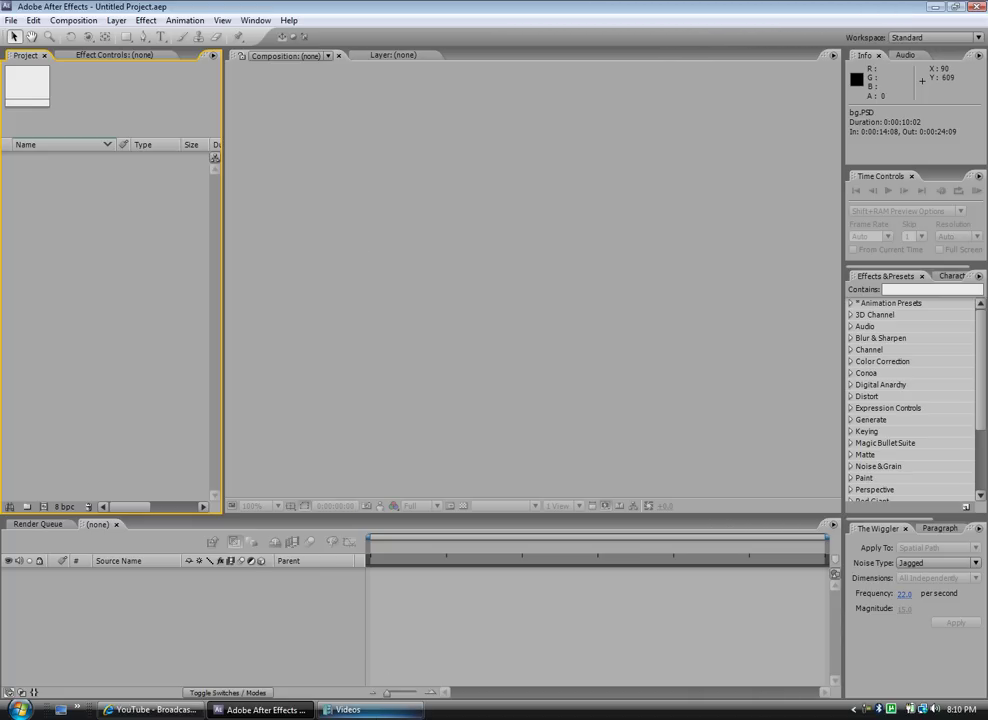
Step: Import the SDC10818 driveway clip from the Videos folder into the After Effects project
click(370, 710)
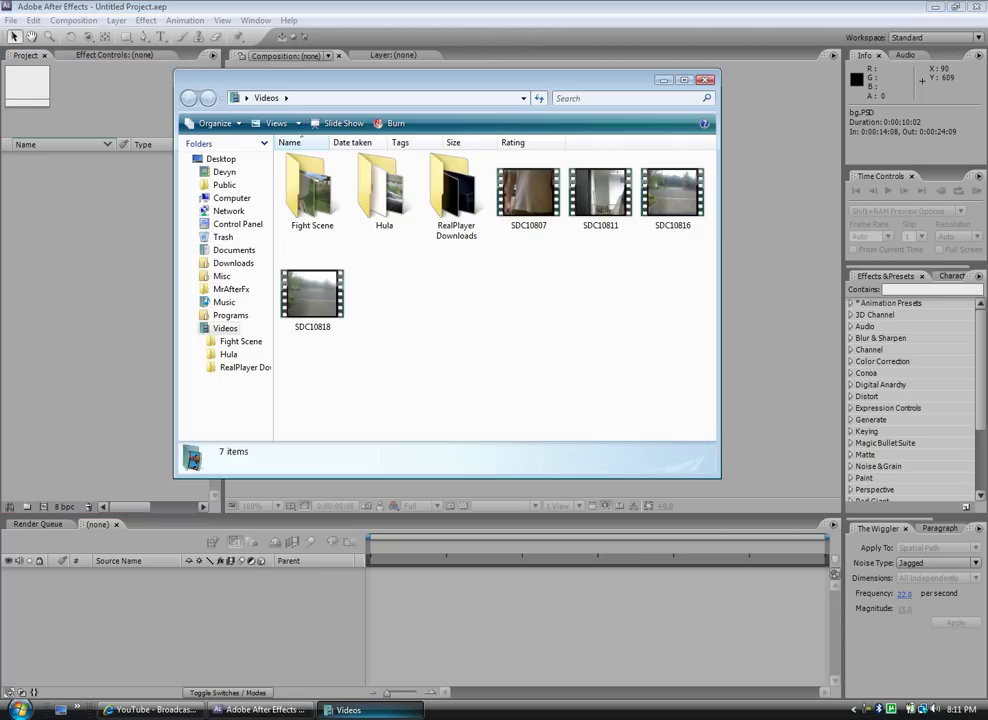
drag(340, 298, 104, 238)
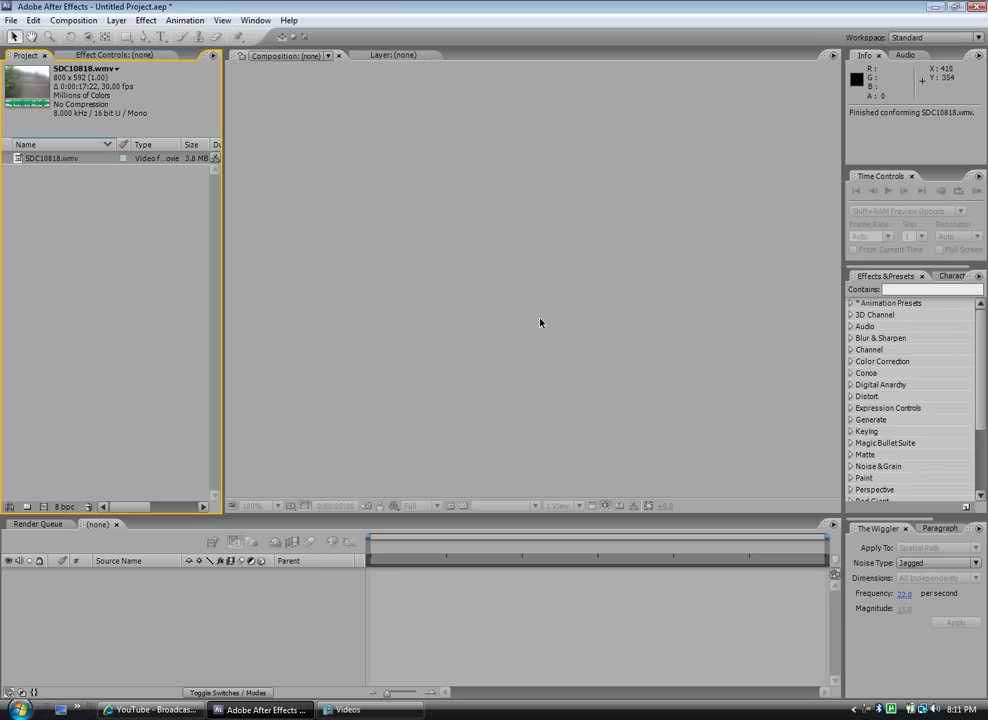
Step: Create an SDC10818 composition and save its empty-driveway frame as a Photoshop file named bg2
drag(25, 95, 558, 292)
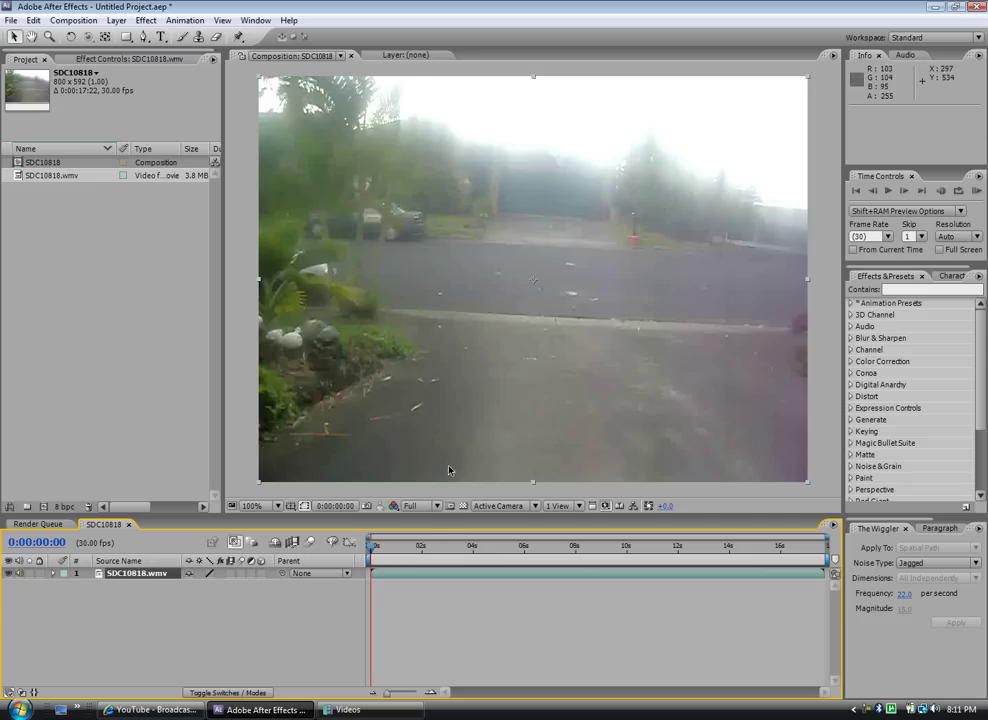
mouse_move(372, 550)
mouse_down()
mouse_move(477, 545)
mouse_move(427, 547)
mouse_up()
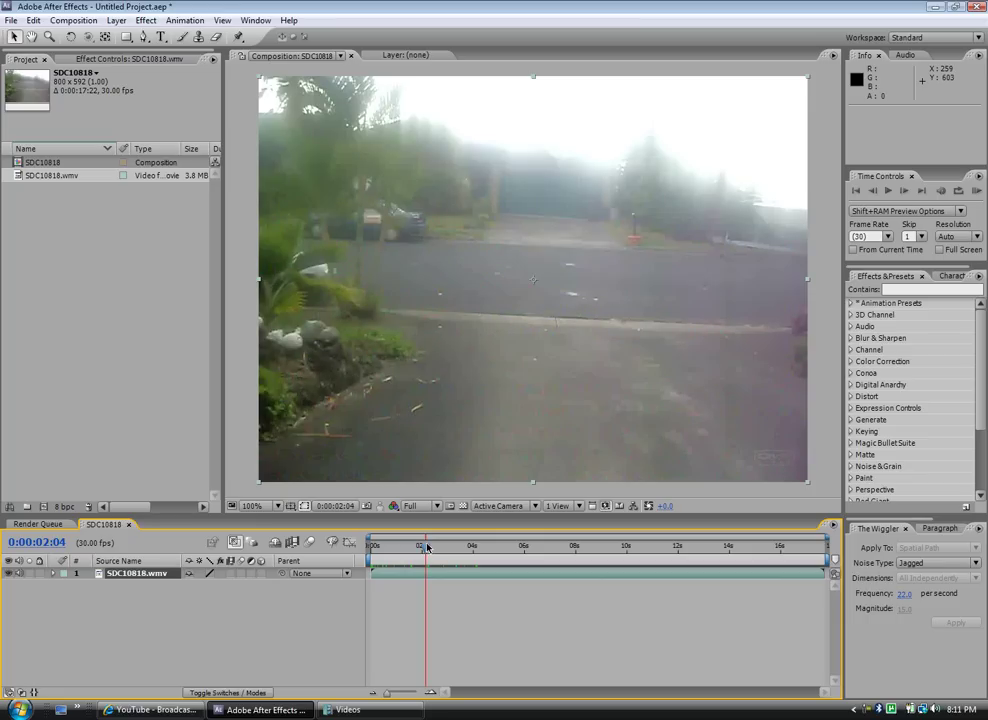
click(116, 20)
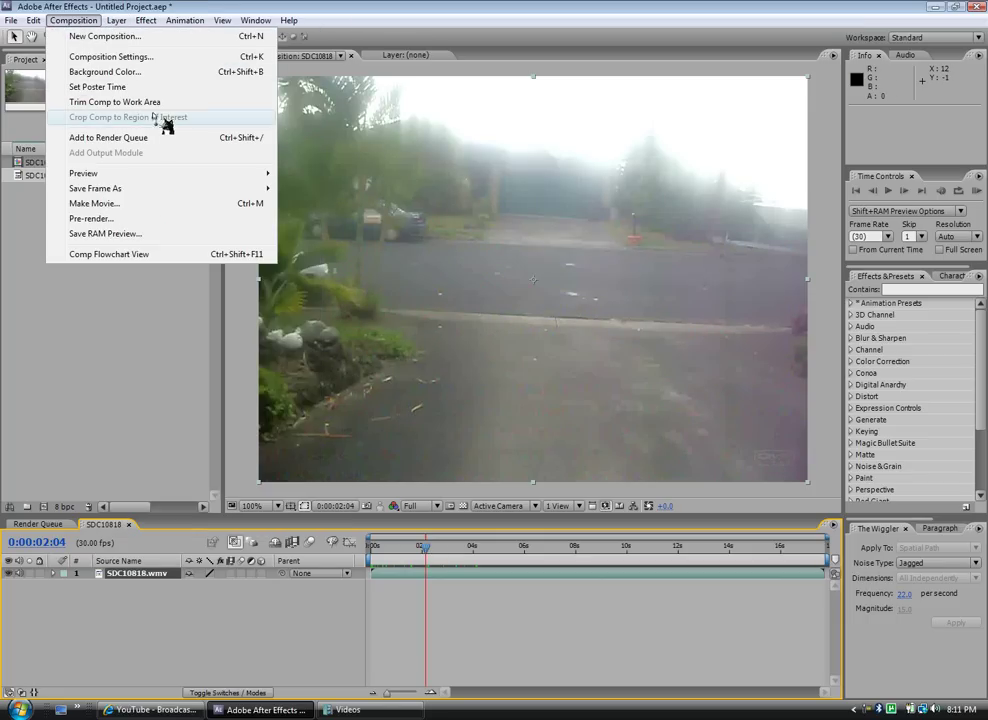
mouse_move(96, 188)
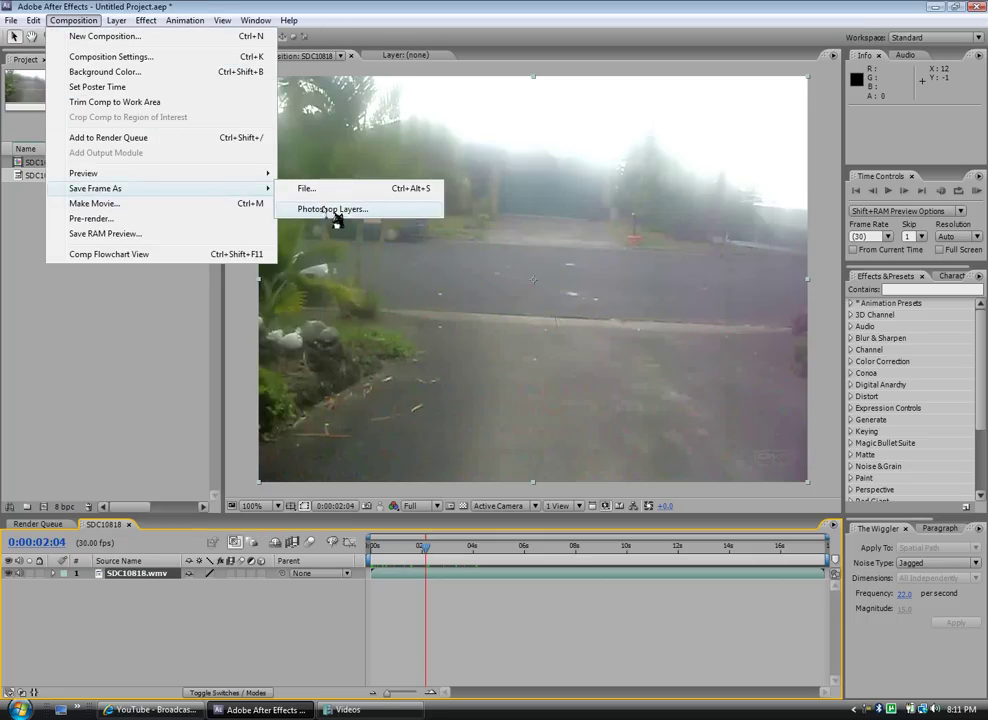
click(324, 214)
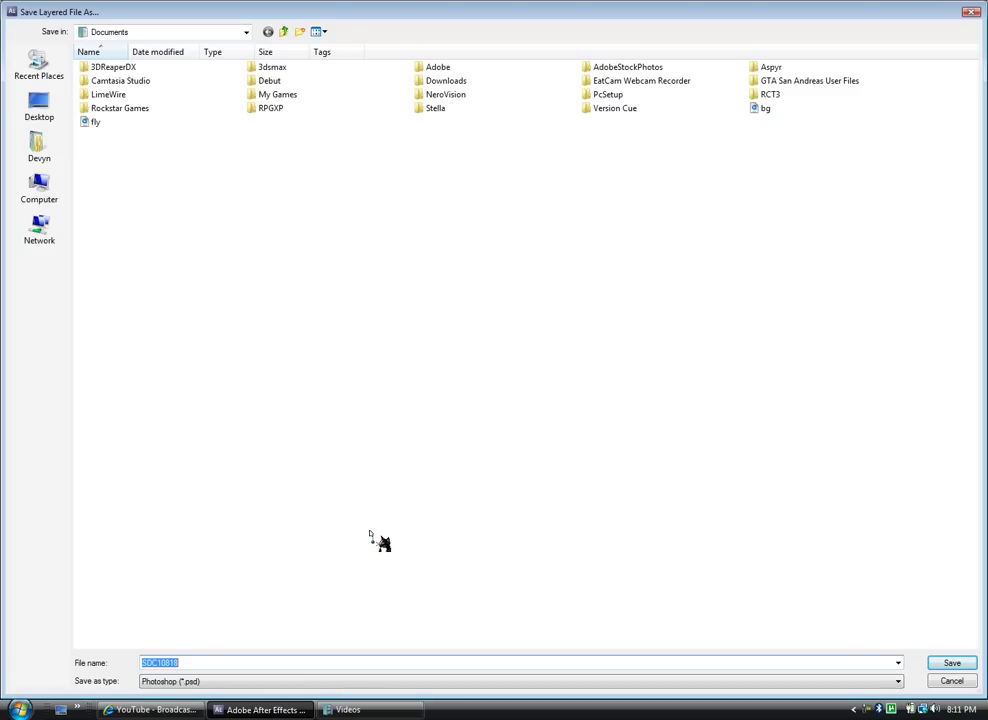
text(bg)
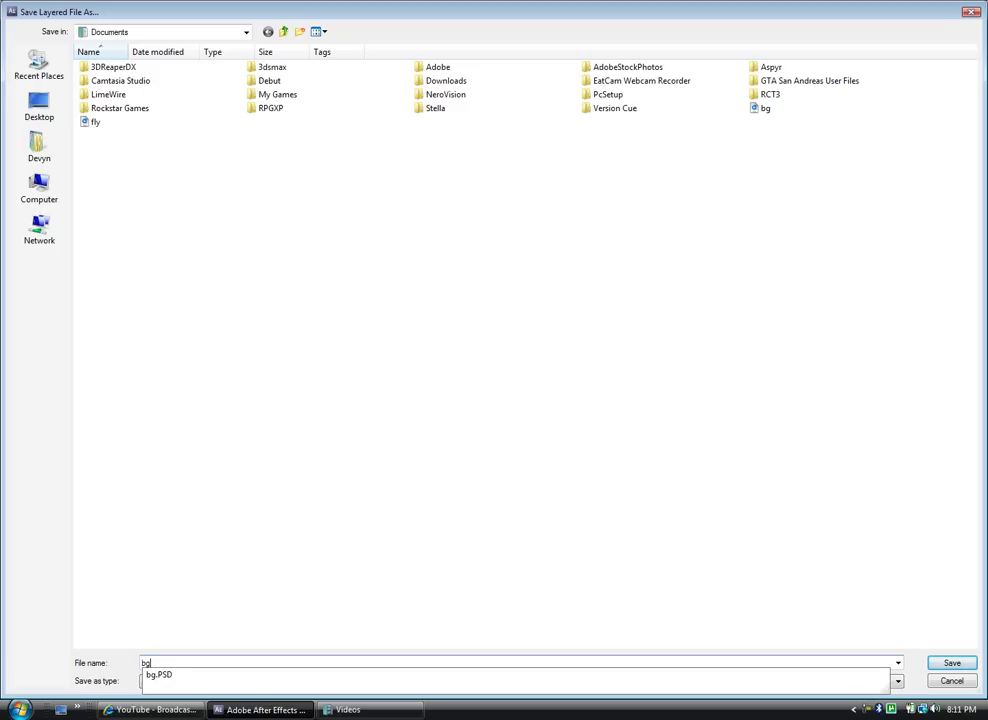
text(2)
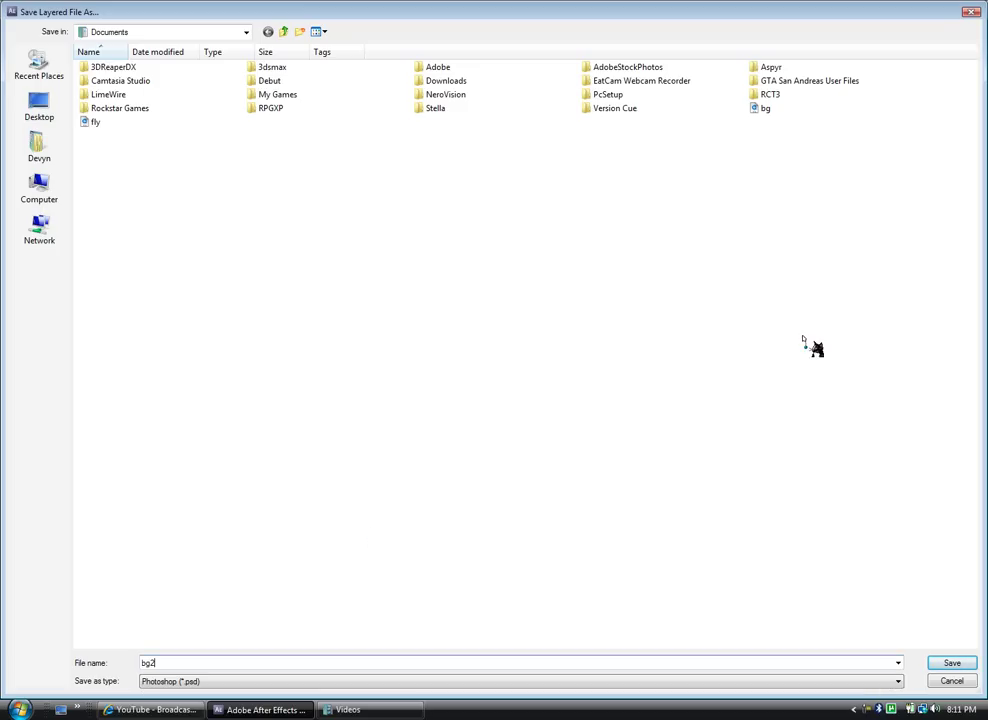
Step: Save bg2.PSD, then import it from Documents as merged-layer footage
click(952, 664)
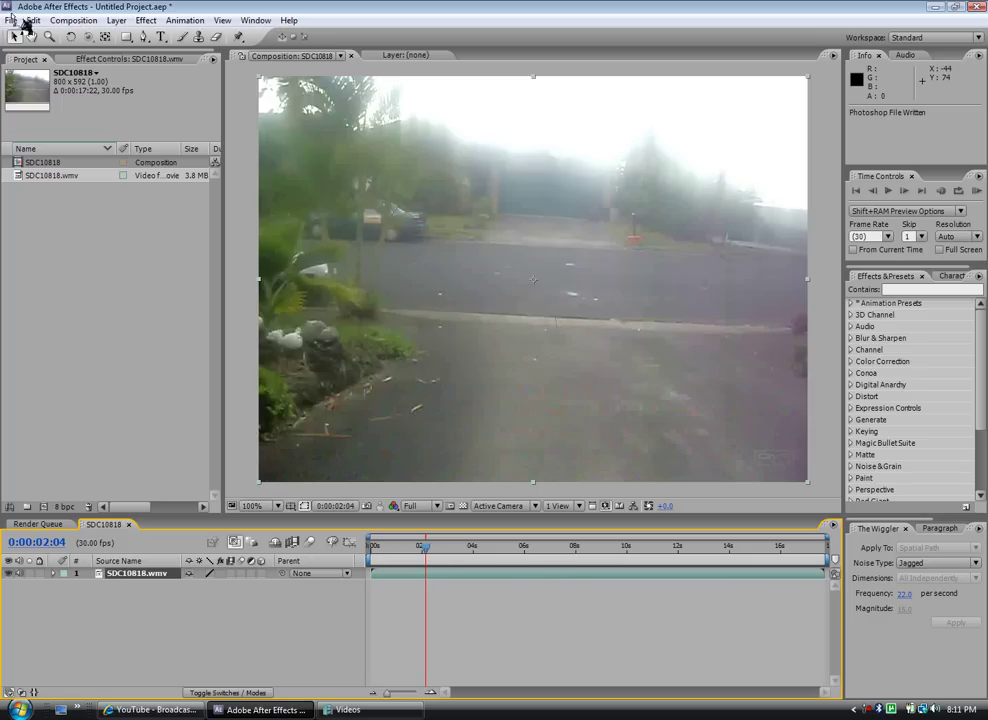
click(14, 21)
mouse_move(60, 228)
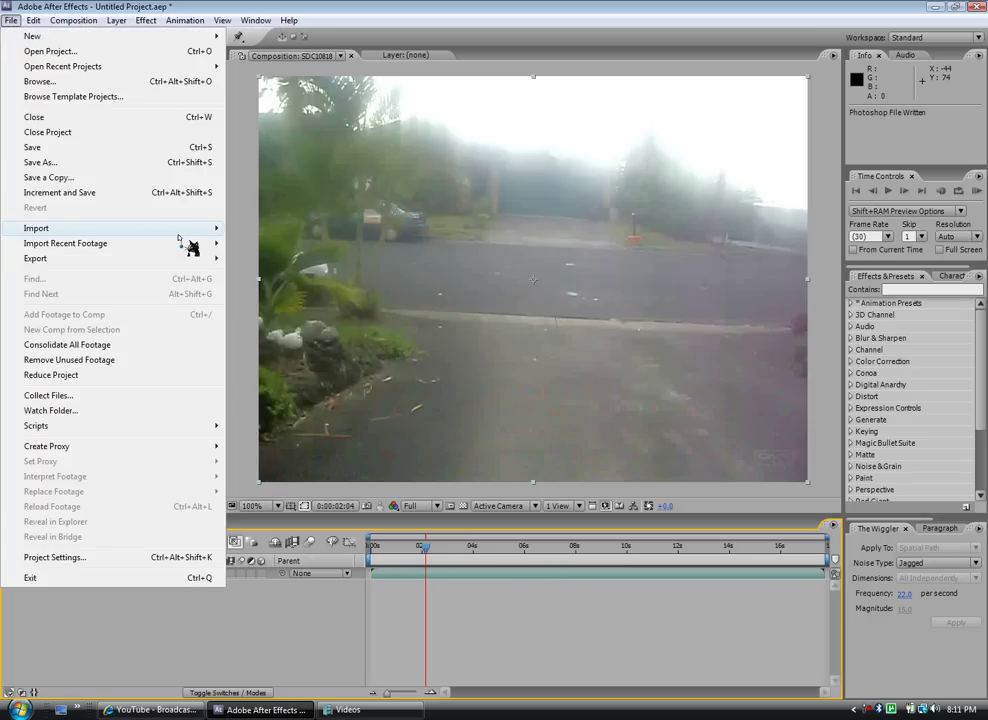
click(240, 230)
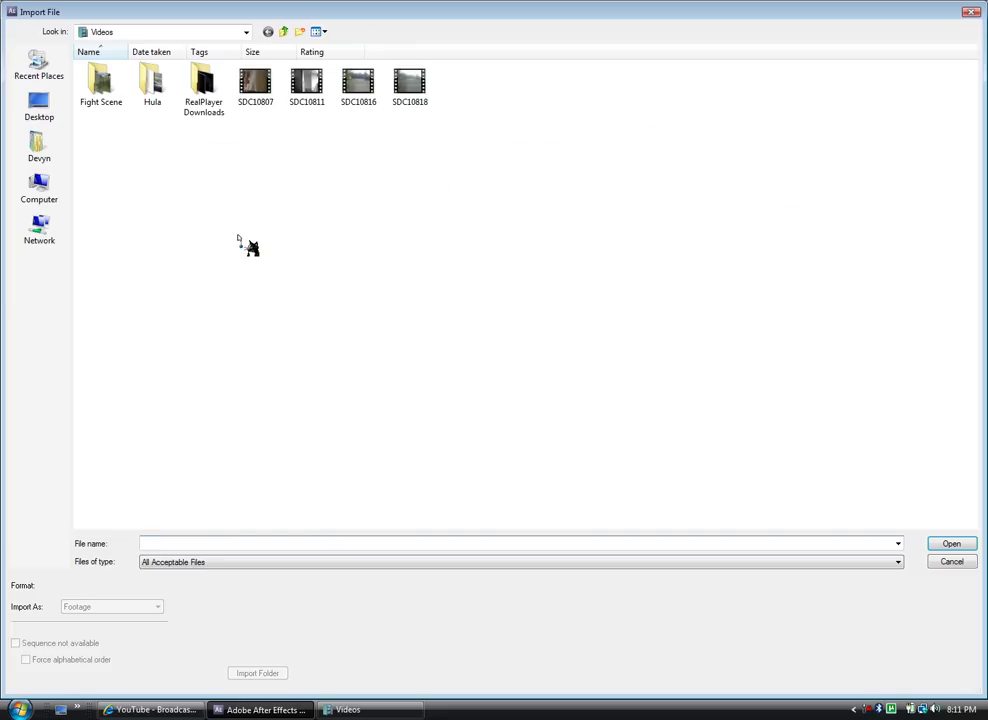
click(50, 110)
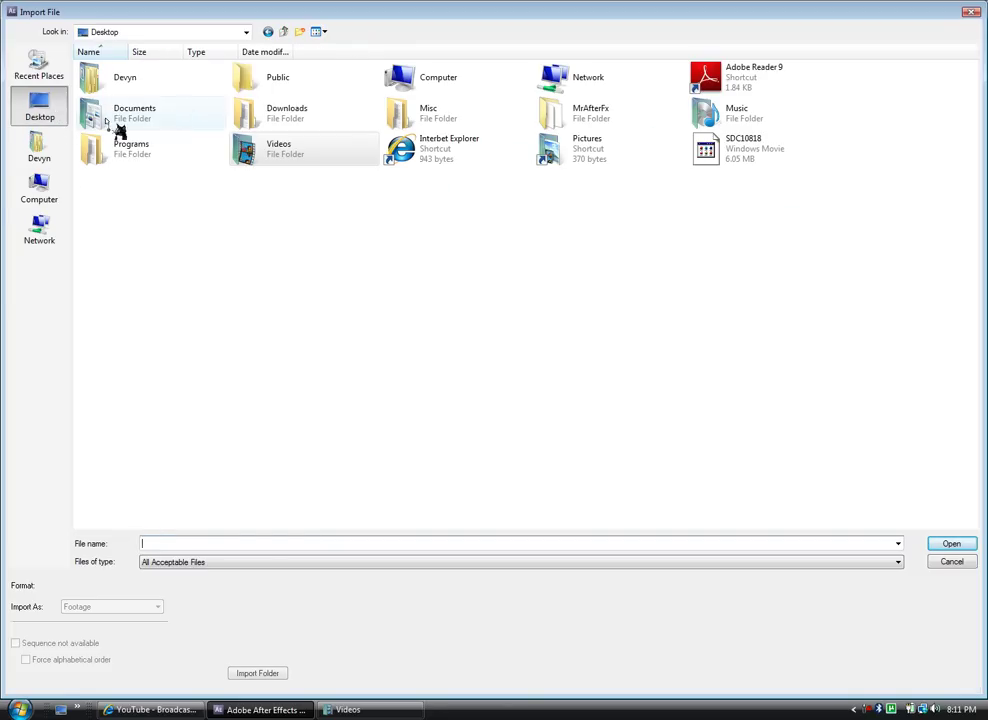
double_click(143, 113)
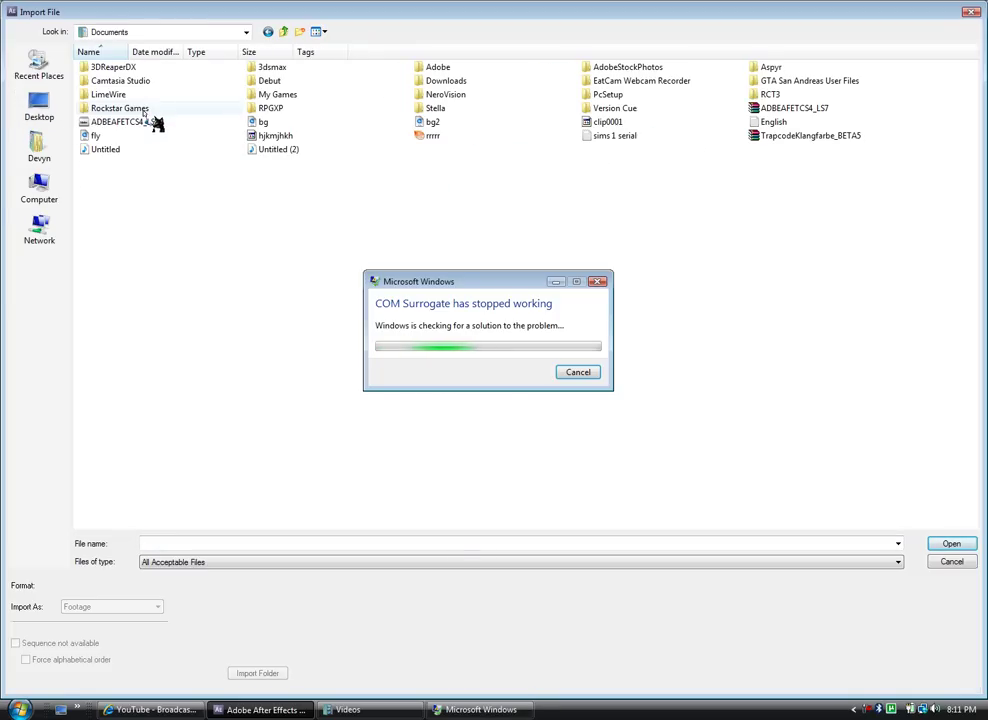
click(566, 372)
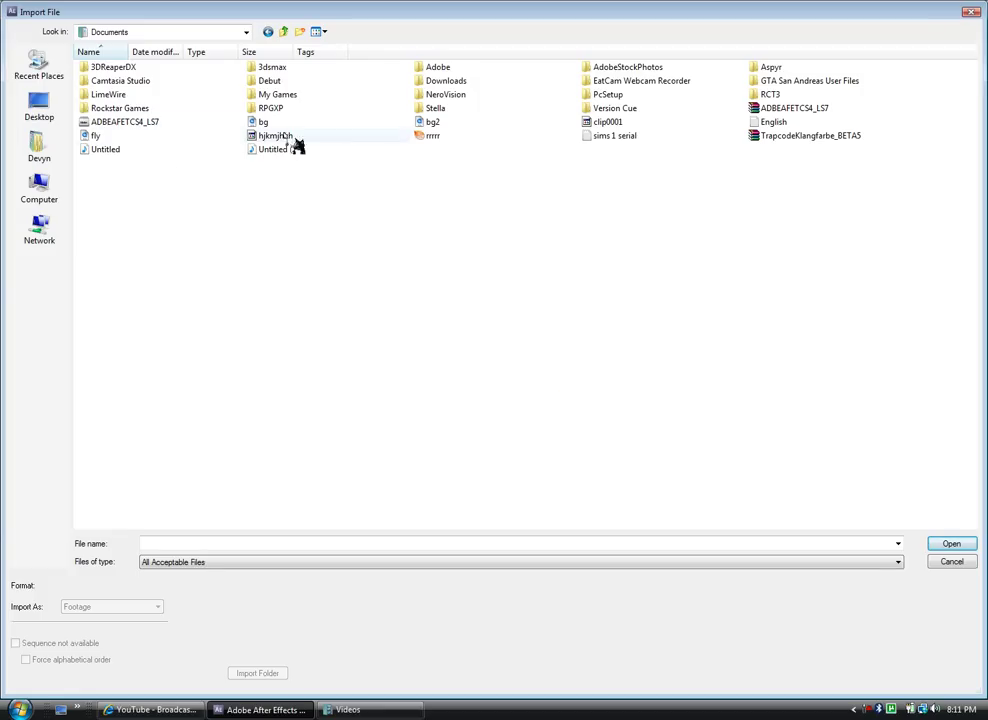
double_click(451, 123)
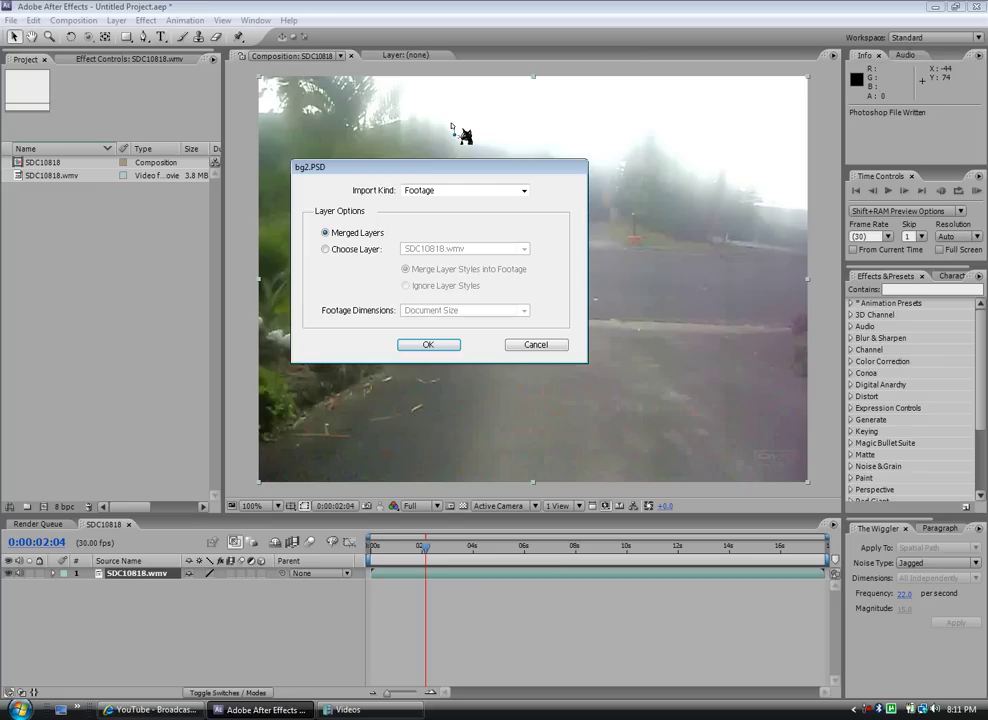
click(437, 350)
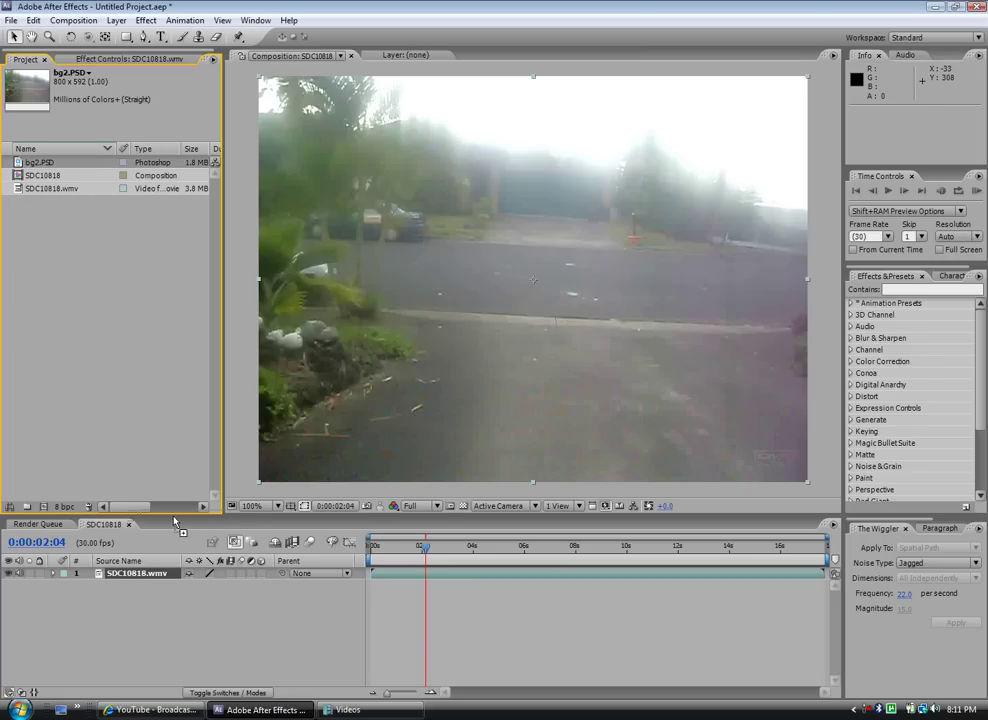
Step: Place bg2.PSD beneath the video in the composition and scrub through the walk
drag(59, 165, 157, 600)
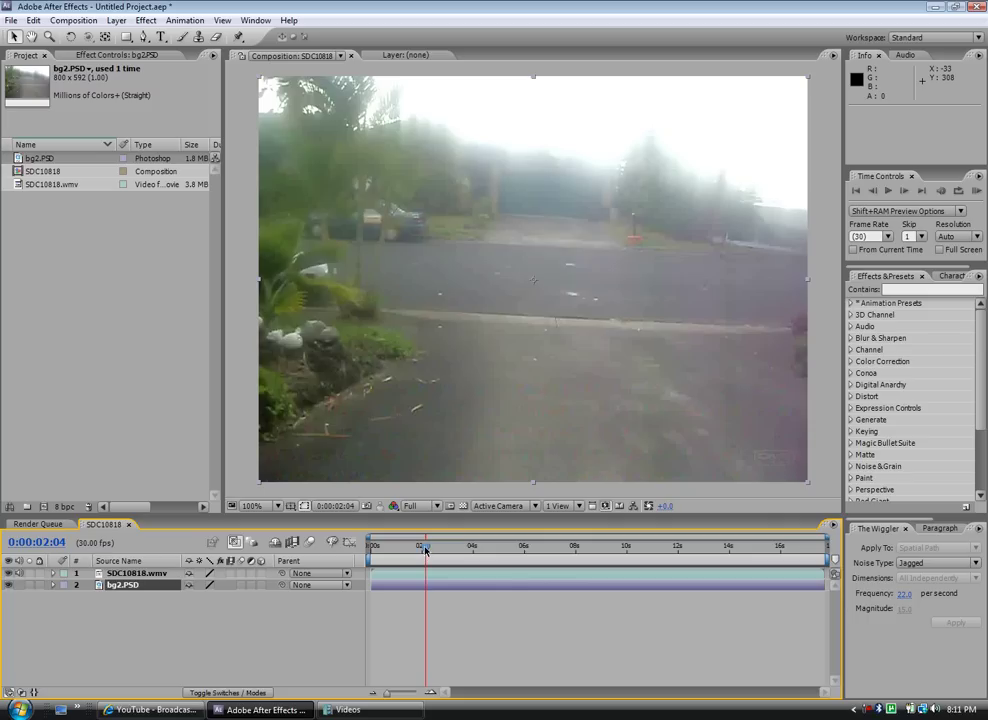
drag(428, 549, 513, 549)
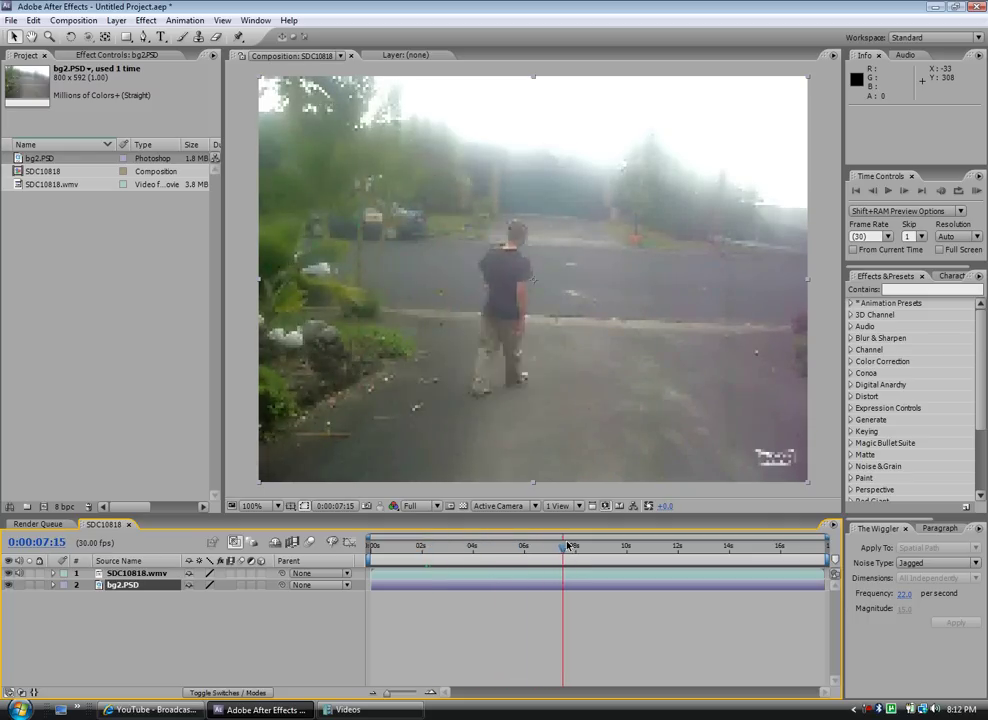
click(440, 546)
drag(430, 543, 372, 546)
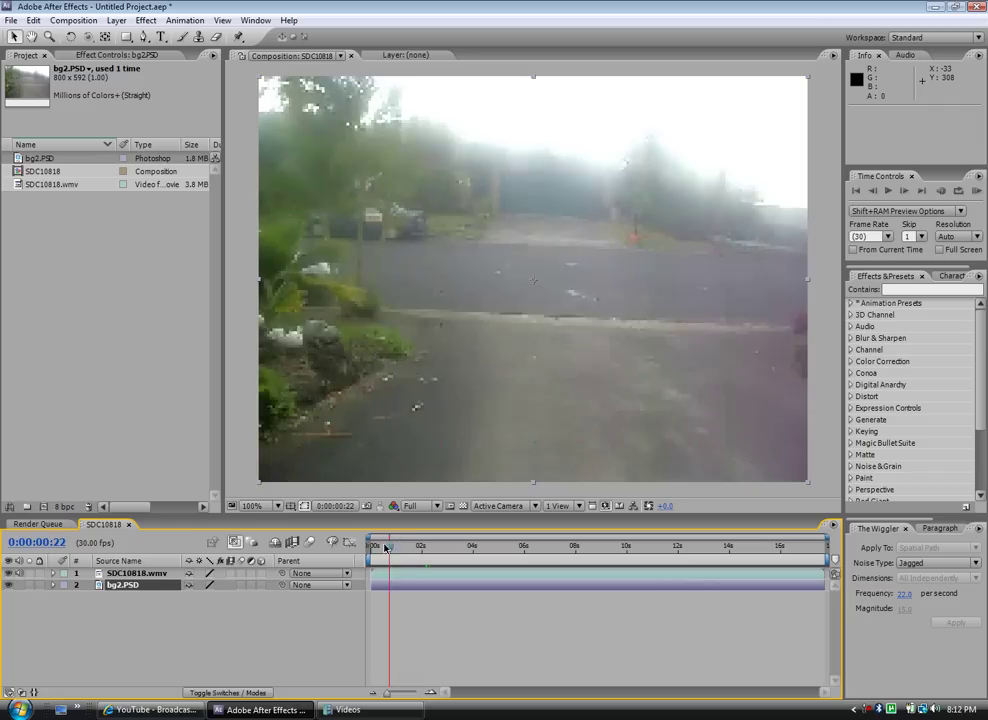
Step: Slide the SDC10818.wmv layer earlier in time so the walker appears sooner
click(473, 575)
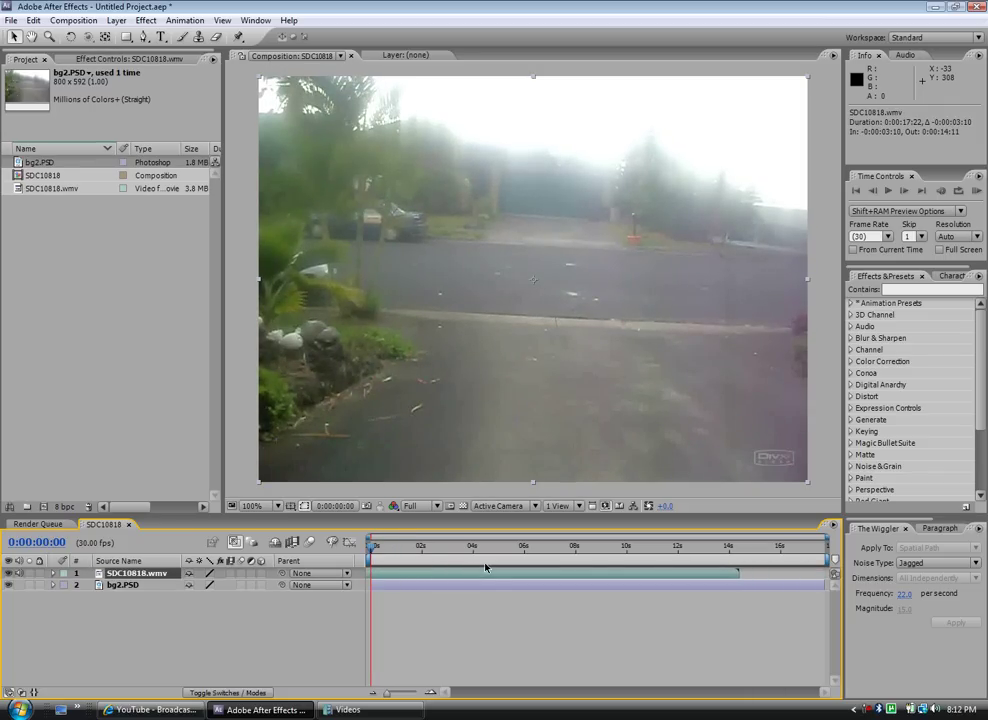
mouse_move(493, 575)
mouse_down()
mouse_move(397, 568)
mouse_move(381, 580)
mouse_up()
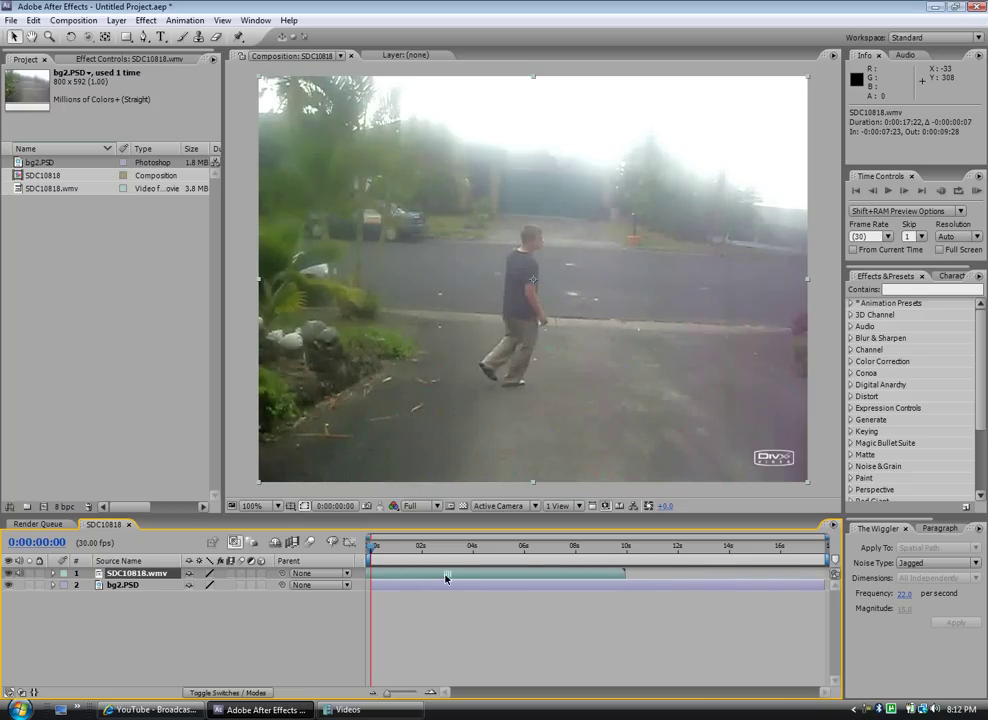
drag(448, 580, 405, 578)
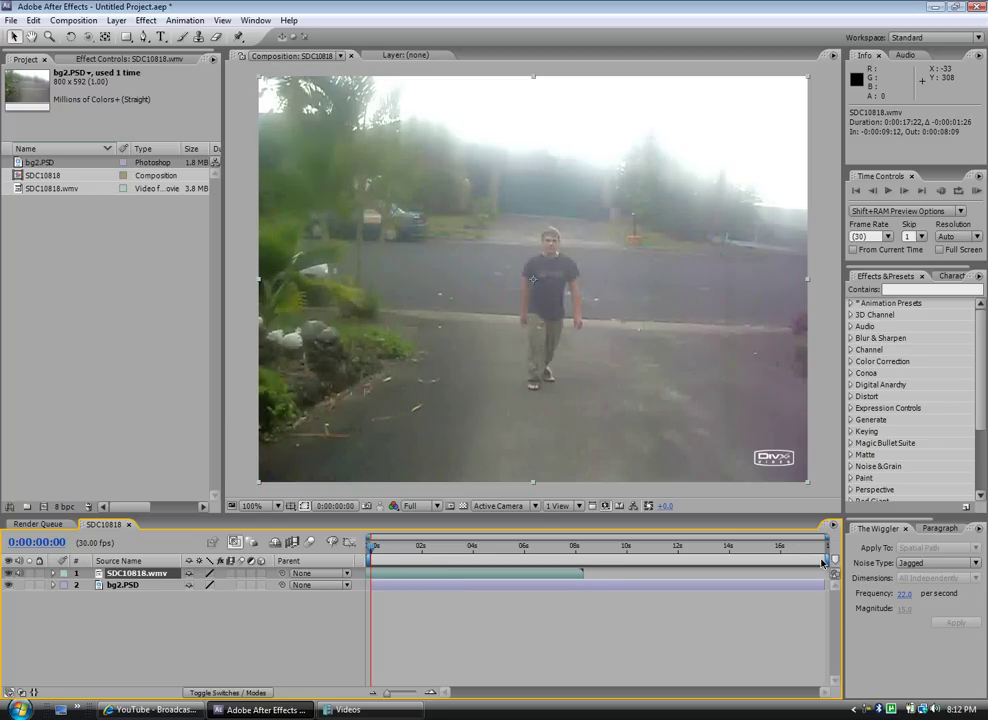
Step: End the work area and the bg2.PSD layer at about 8 seconds, then review frames
drag(826, 558, 583, 558)
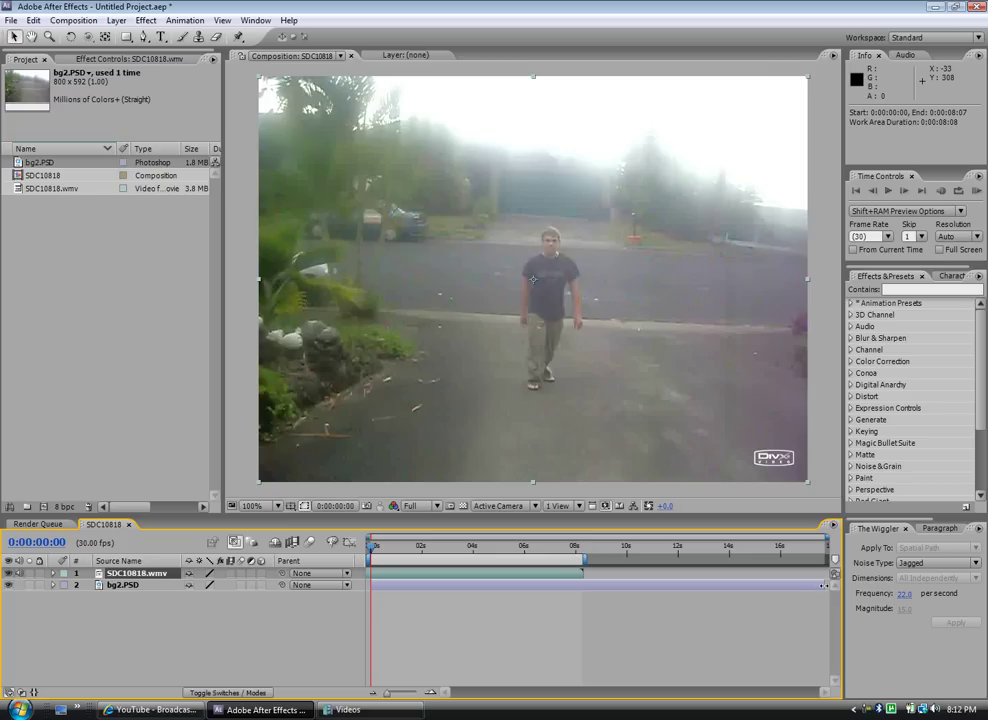
drag(824, 585, 590, 604)
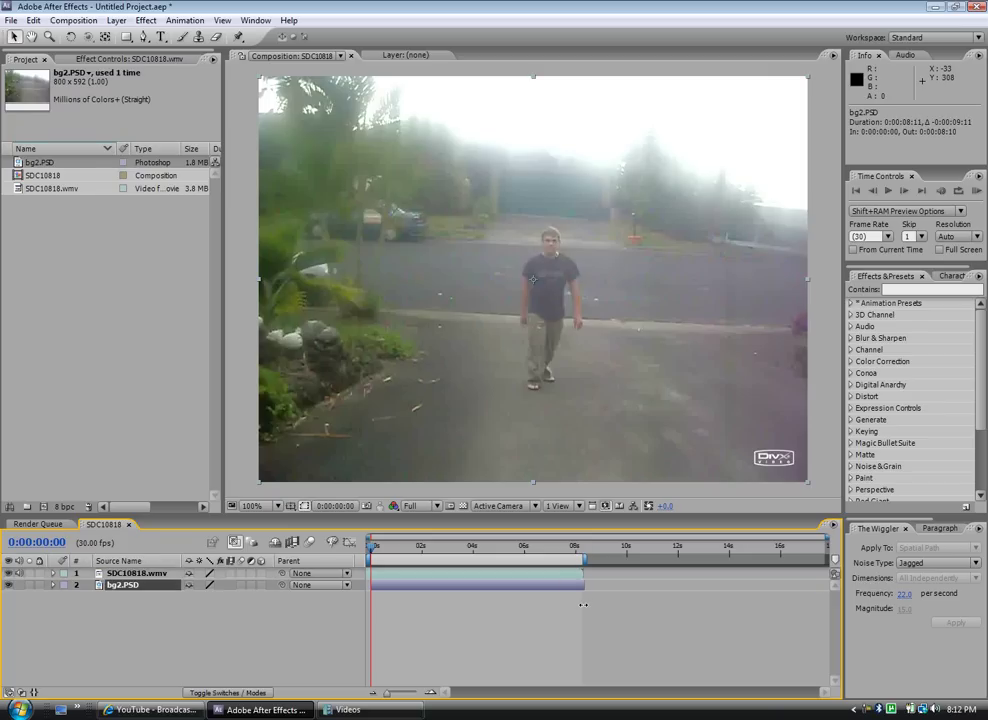
mouse_move(491, 546)
mouse_down()
mouse_move(527, 550)
mouse_move(435, 549)
mouse_move(472, 550)
mouse_up()
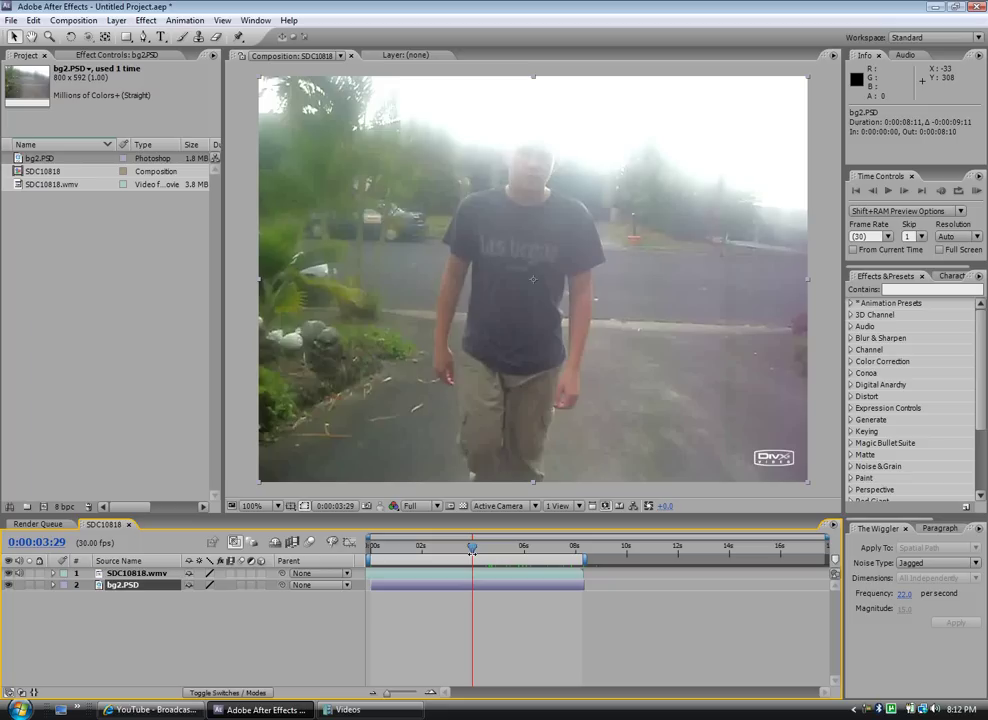
mouse_move(471, 548)
mouse_down()
mouse_move(404, 548)
mouse_move(459, 558)
mouse_up()
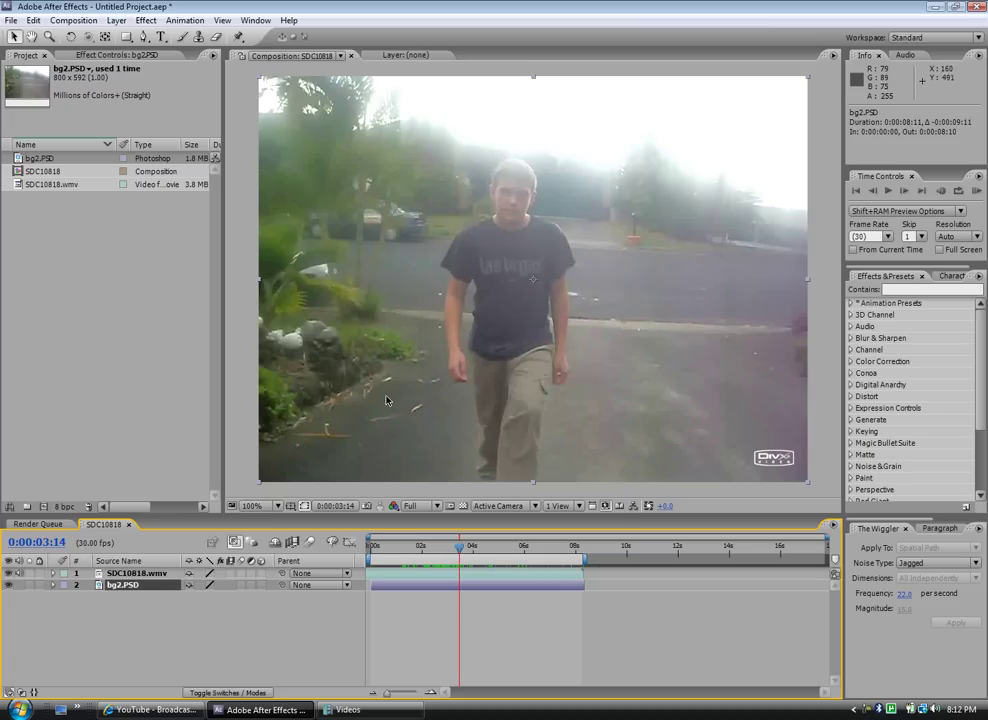
Step: Set SDC10818.wmv transform keyframes at 0:00:03:07, including a starting Opacity key
click(53, 574)
drag(466, 551, 456, 548)
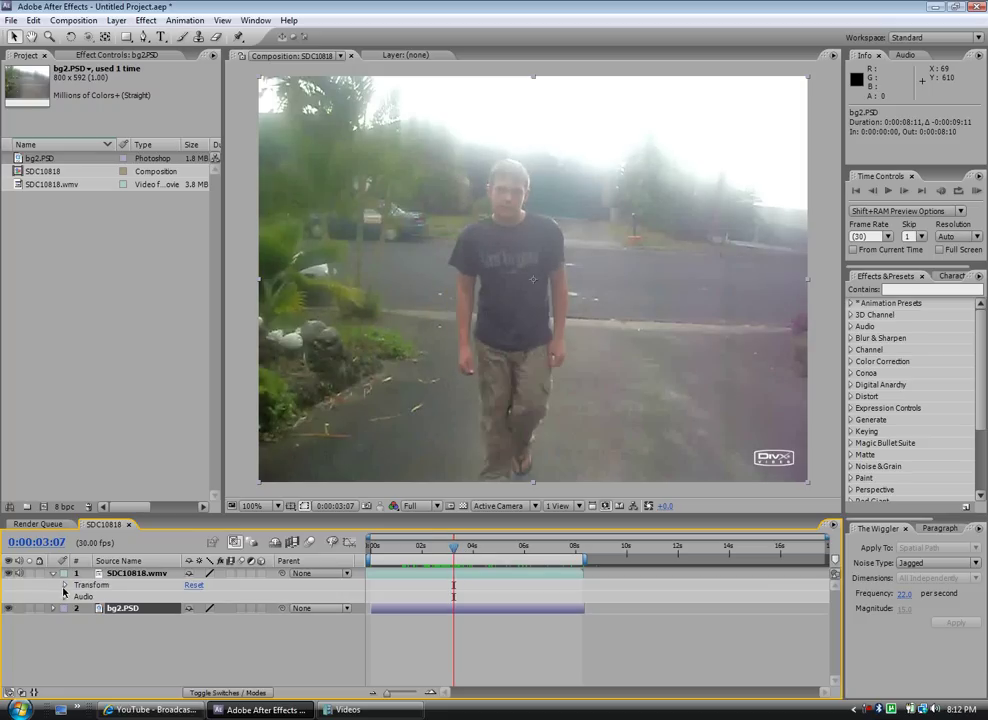
click(64, 585)
click(88, 596)
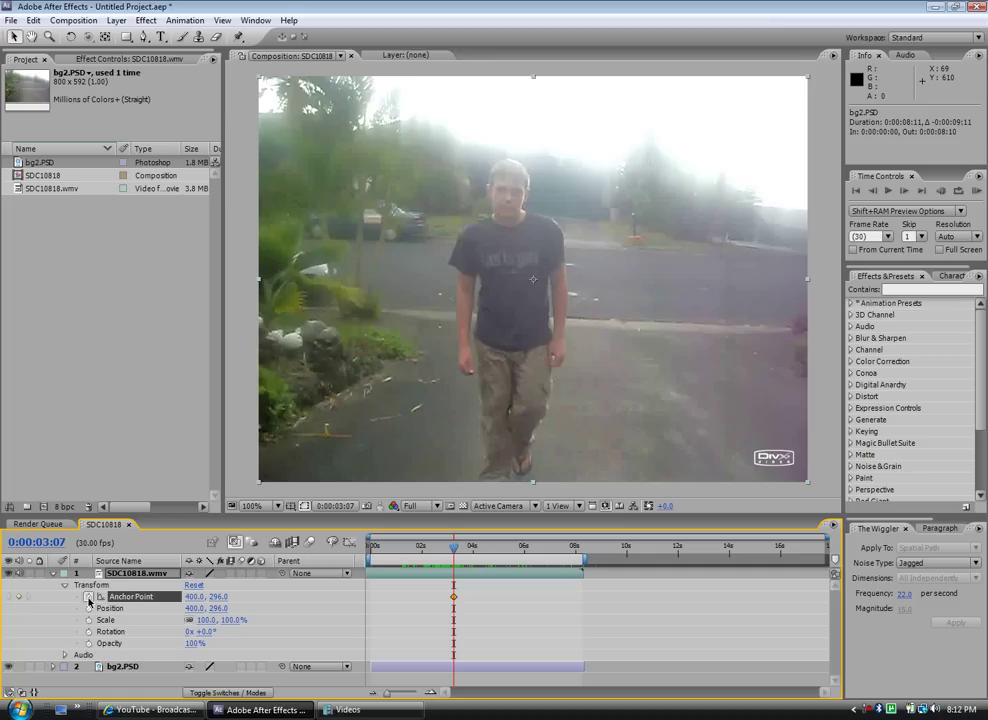
click(88, 620)
click(88, 643)
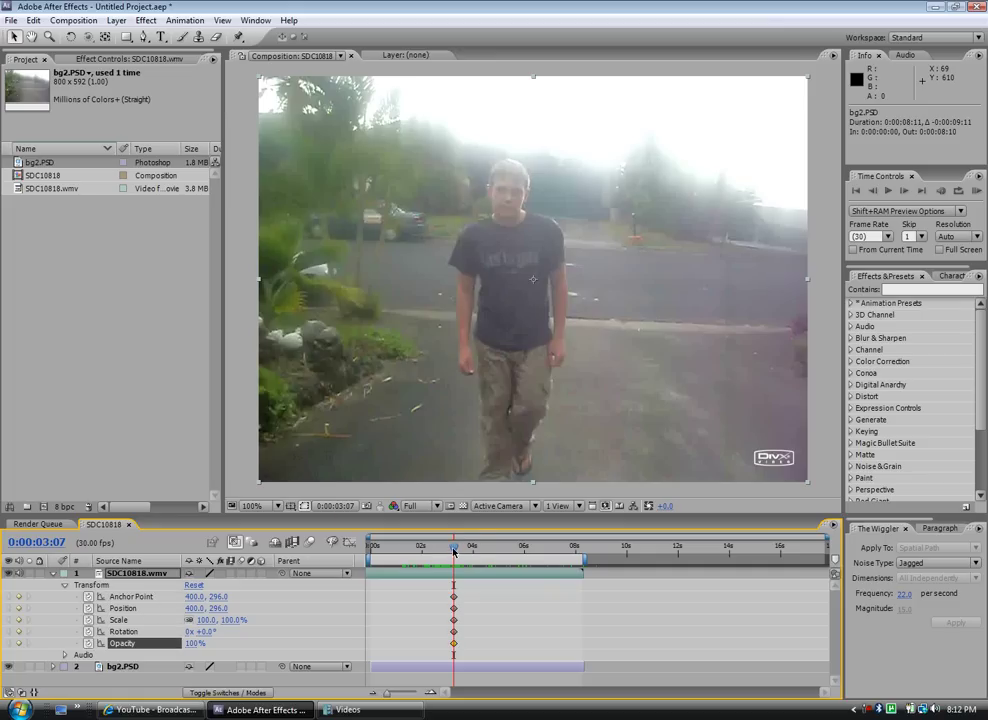
Step: Set the footage Opacity to 0% at 0:00:04:10
drag(453, 551, 475, 557)
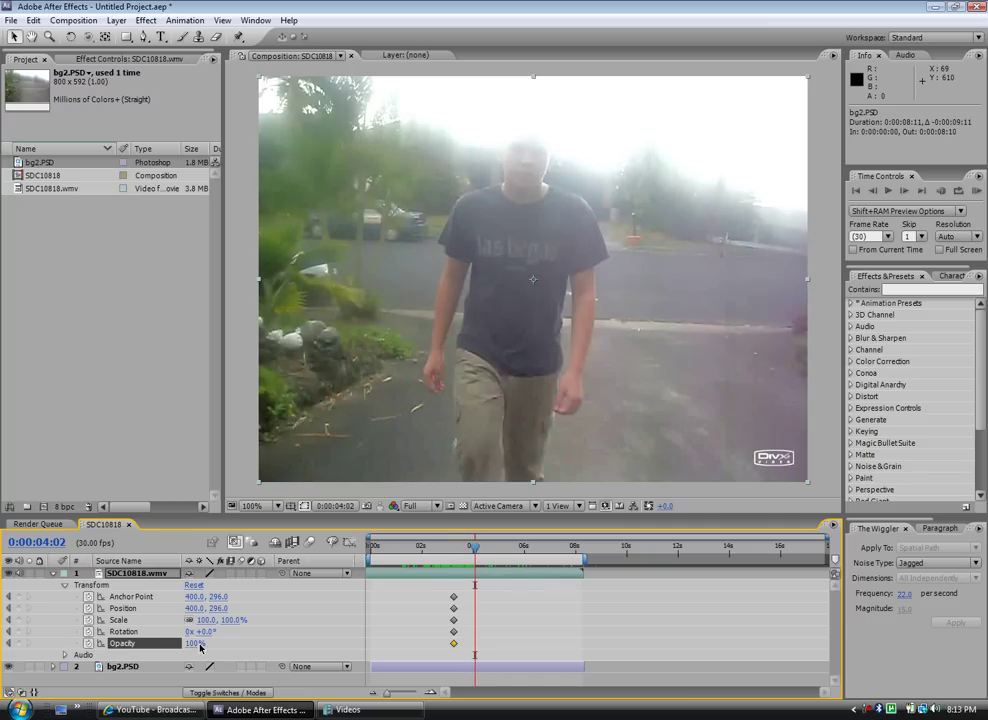
drag(475, 547, 481, 550)
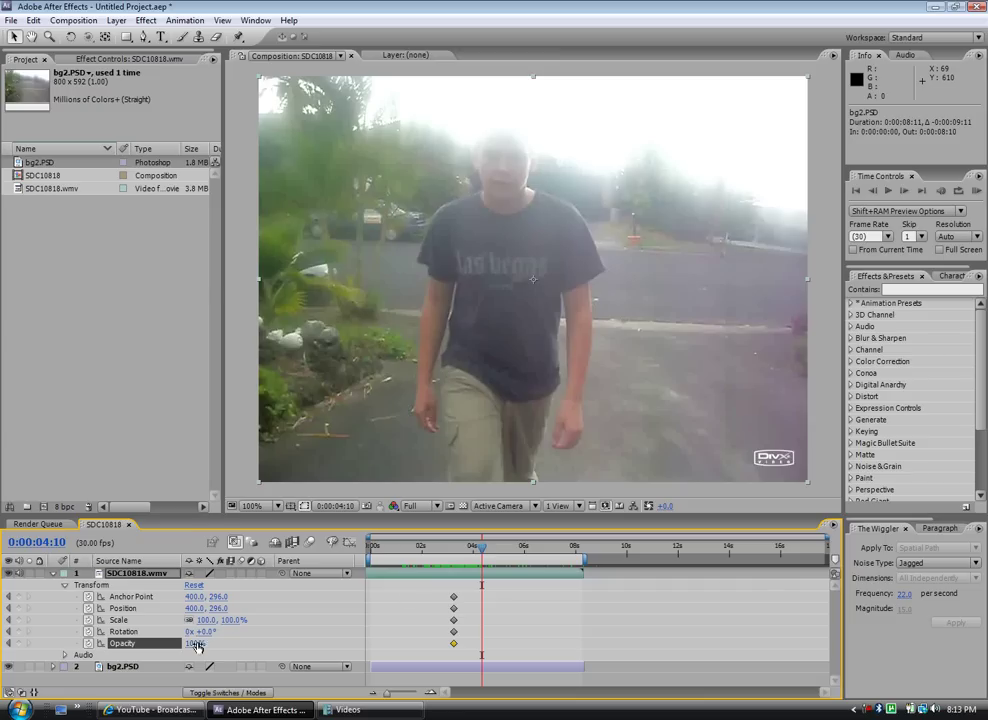
drag(199, 643, 160, 643)
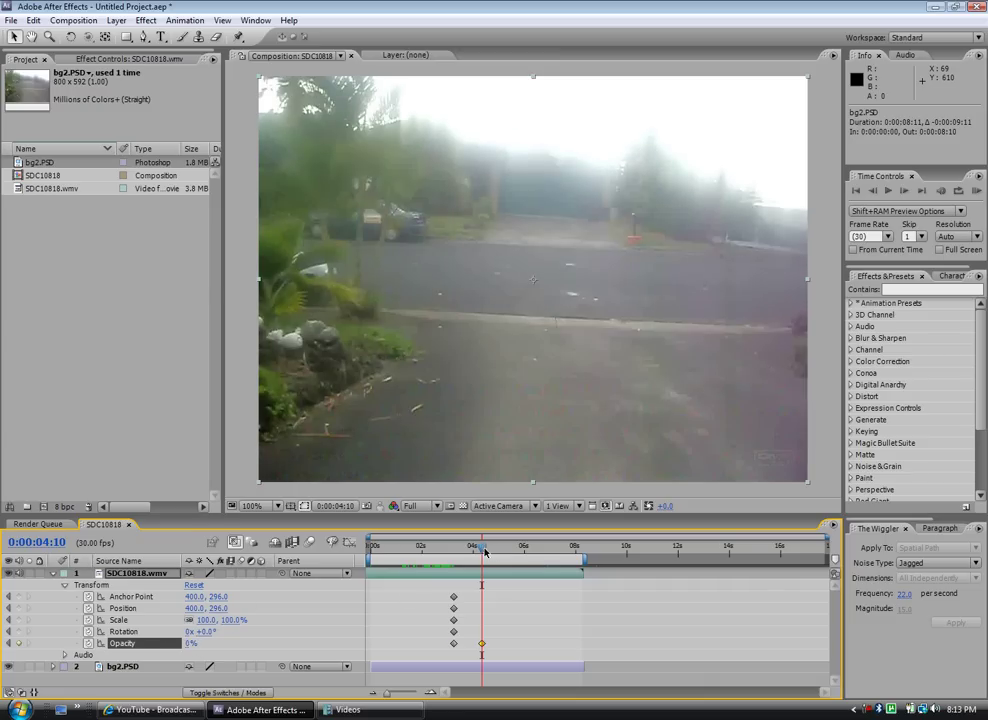
Step: Preview the fade from the start, then return to 0:00:03:07
mouse_move(481, 549)
mouse_down()
mouse_move(438, 548)
mouse_move(507, 548)
mouse_move(370, 548)
mouse_up()
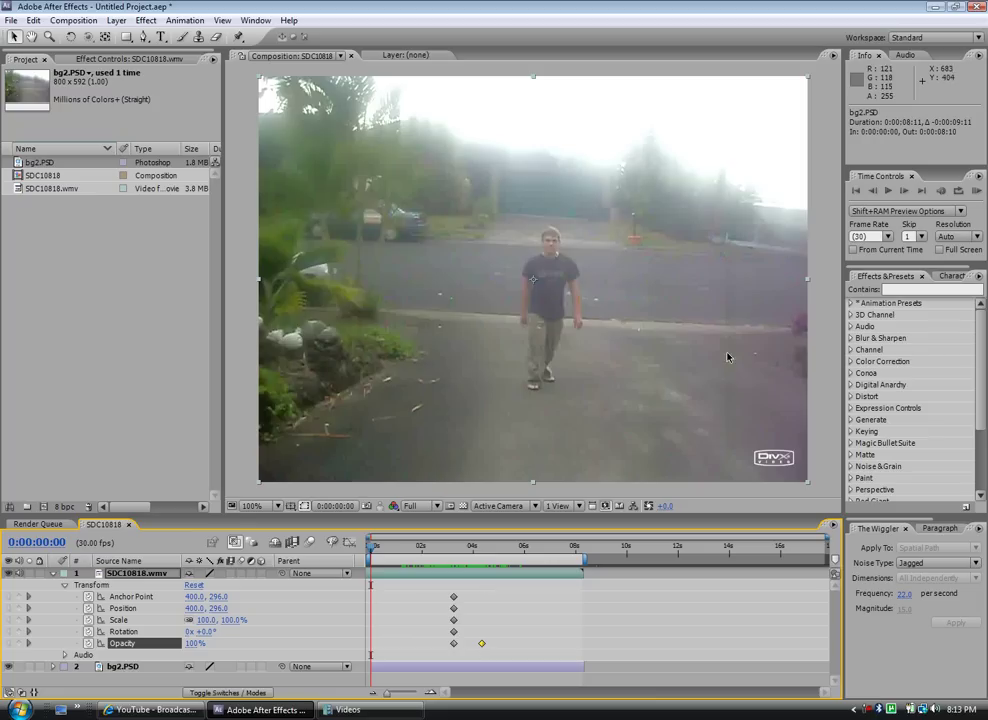
click(889, 191)
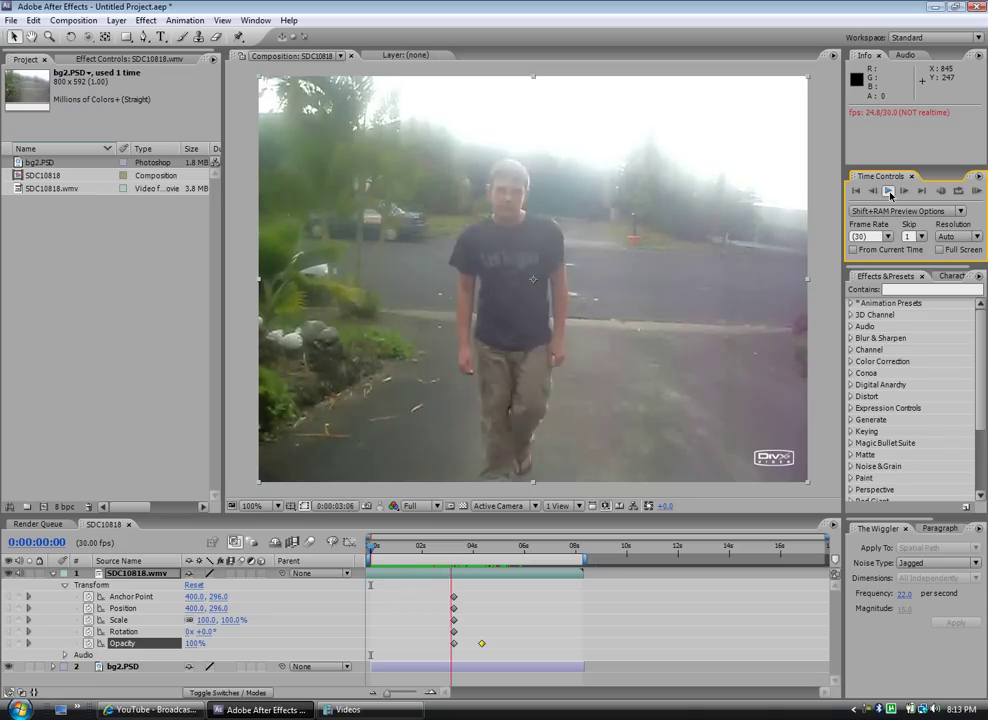
click(477, 548)
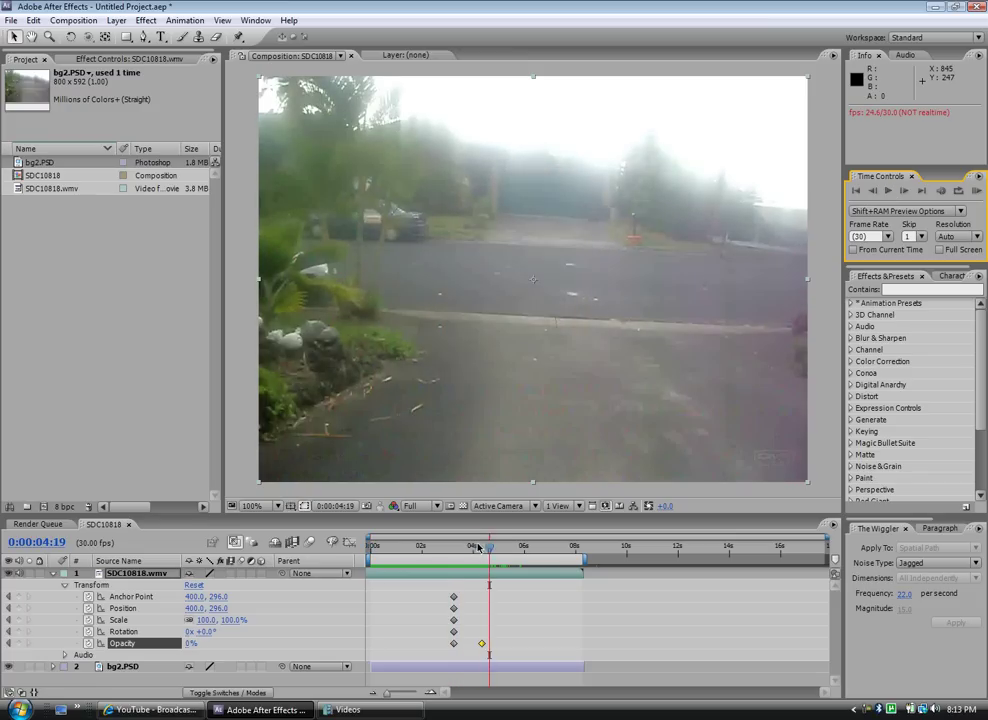
drag(477, 548, 454, 548)
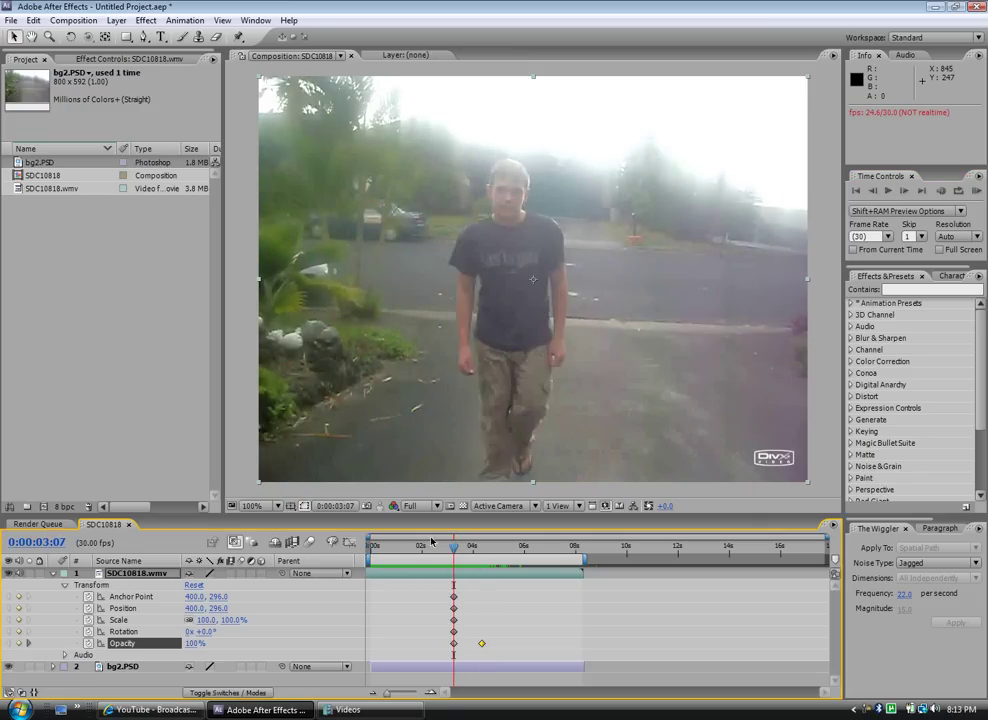
Step: Create a comp-sized solid coloured white, named White Solid 1
click(118, 22)
mouse_move(200, 36)
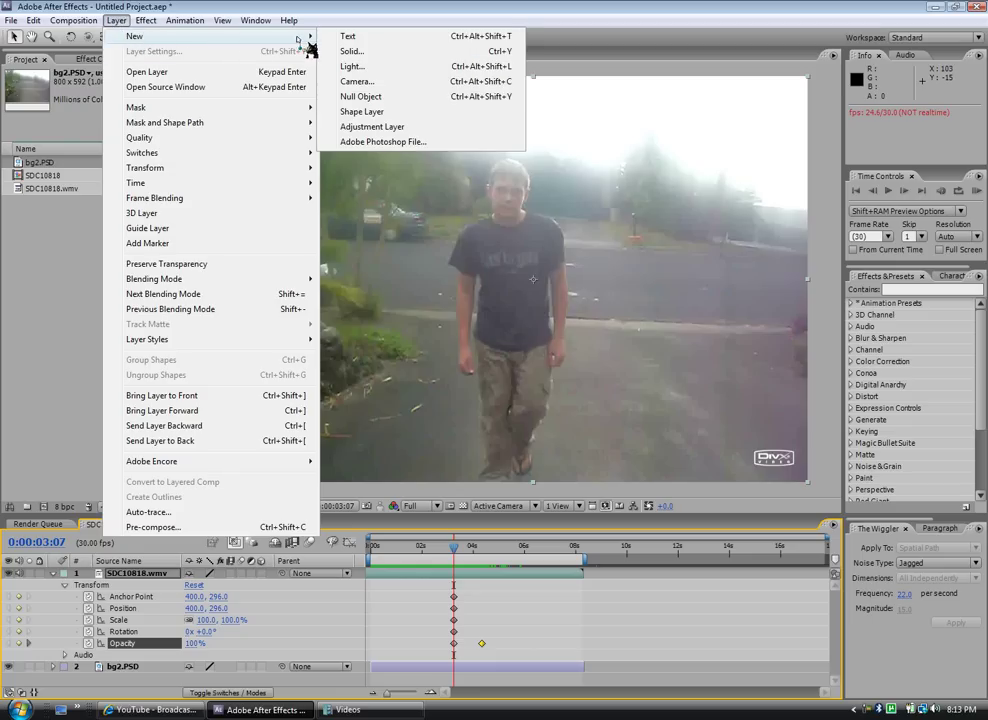
click(350, 51)
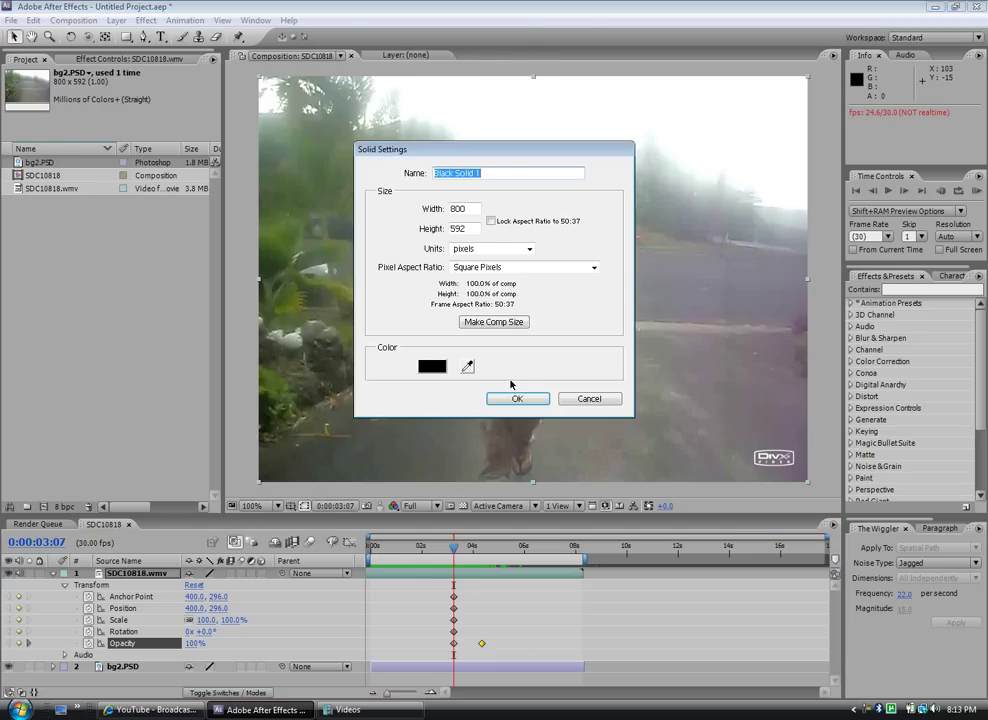
click(432, 366)
drag(378, 454, 302, 416)
click(610, 420)
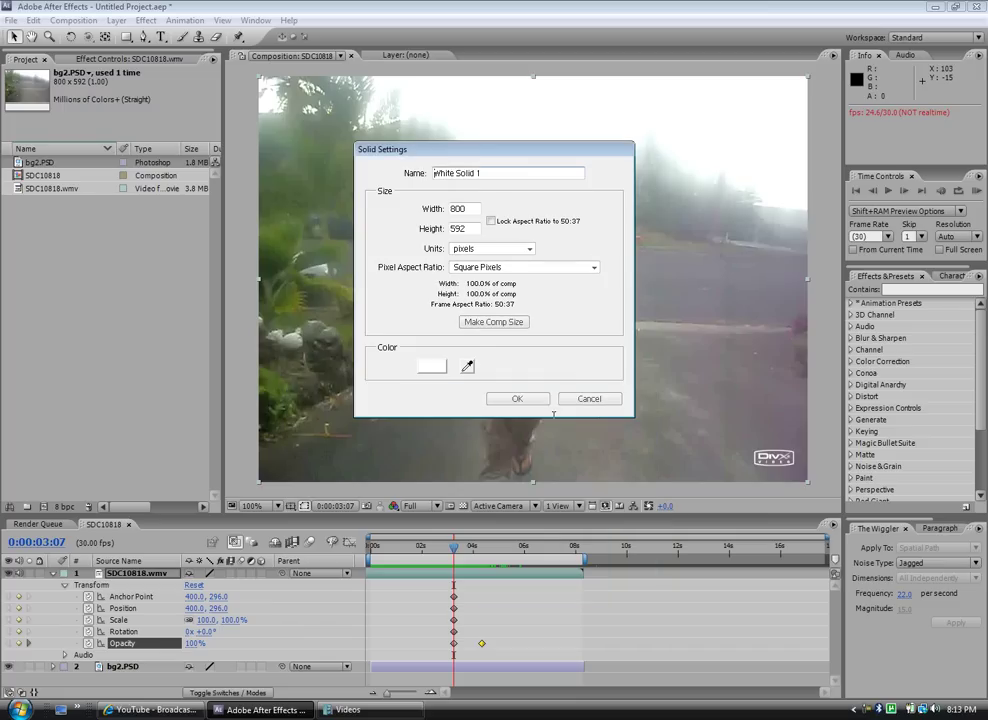
click(512, 397)
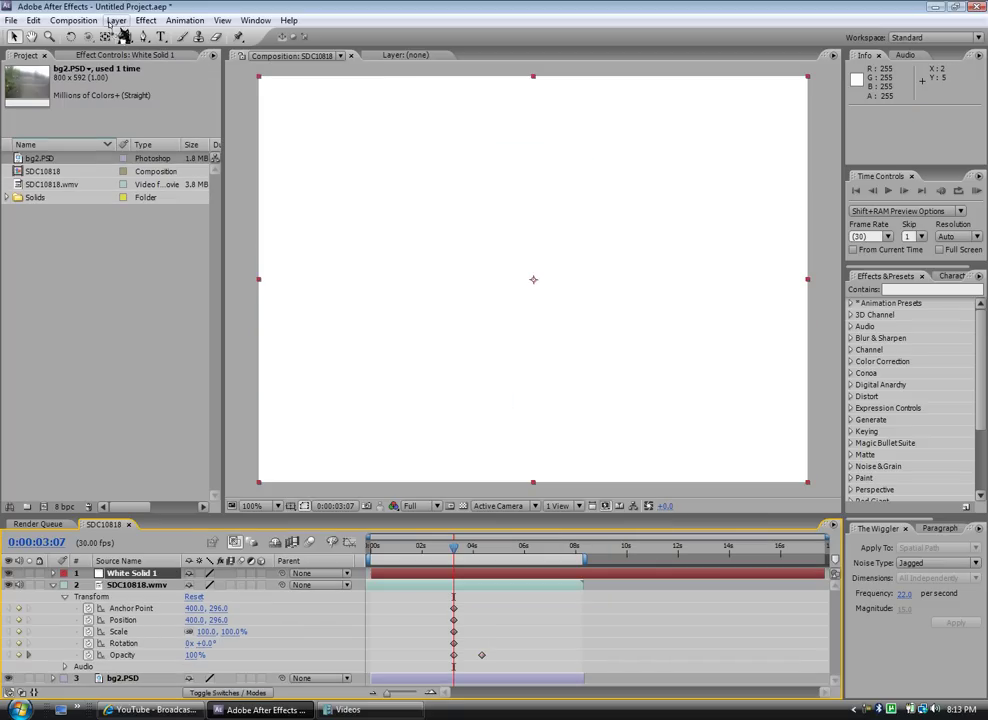
Step: Draw a tall elliptical mask on the white solid and move it over the person
drag(127, 37, 178, 67)
mouse_move(493, 192)
mouse_down()
mouse_move(601, 484)
mouse_move(586, 487)
mouse_move(597, 488)
mouse_up()
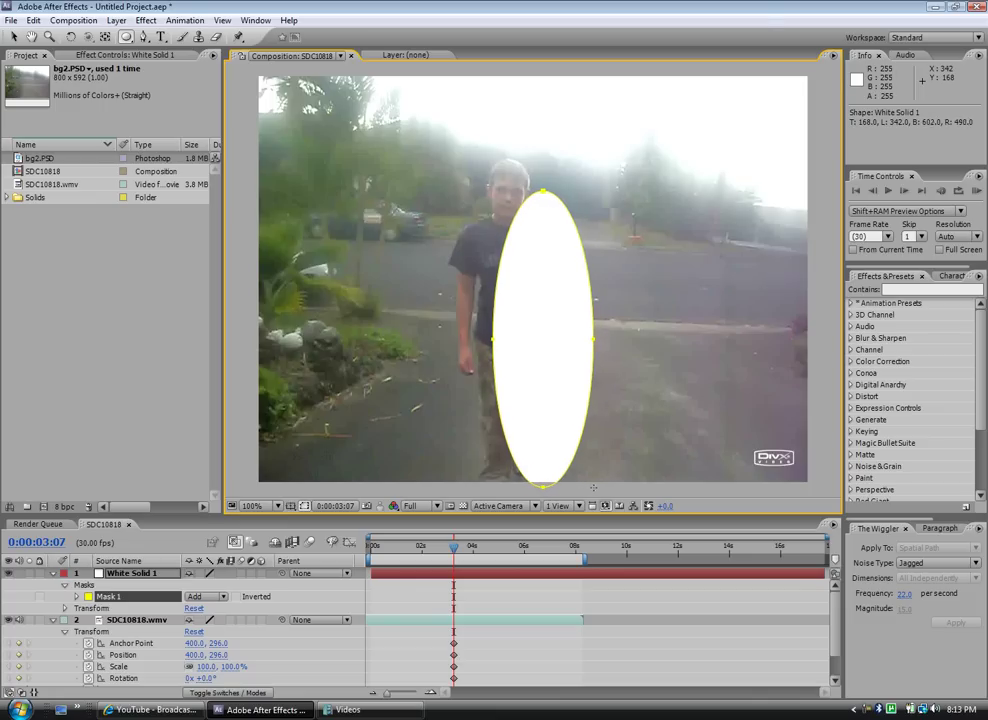
click(14, 37)
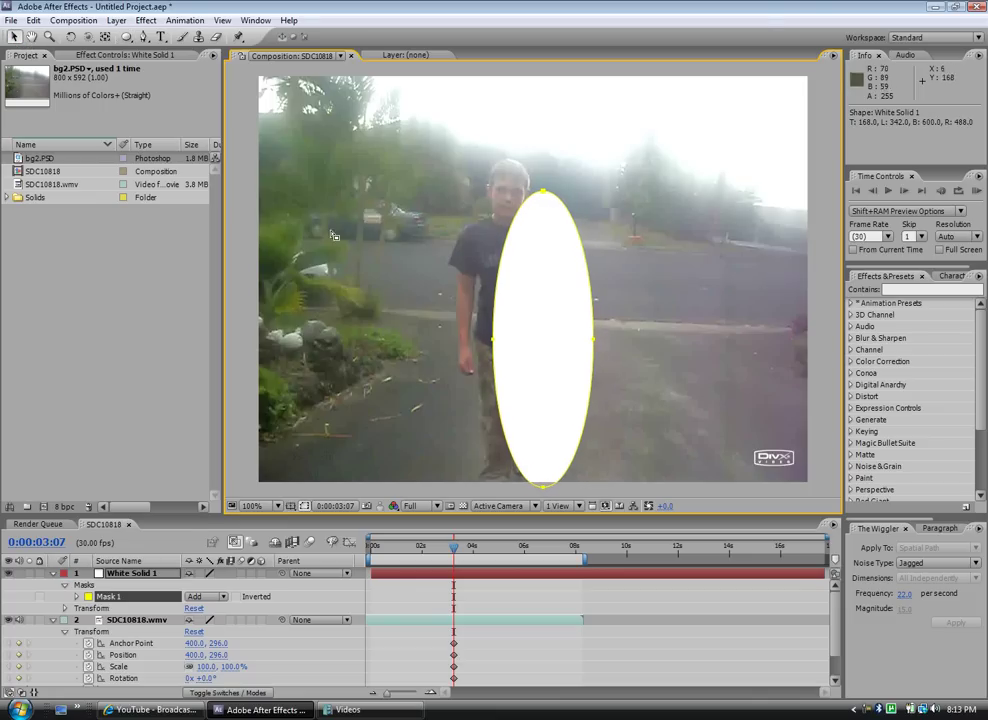
drag(548, 320, 515, 299)
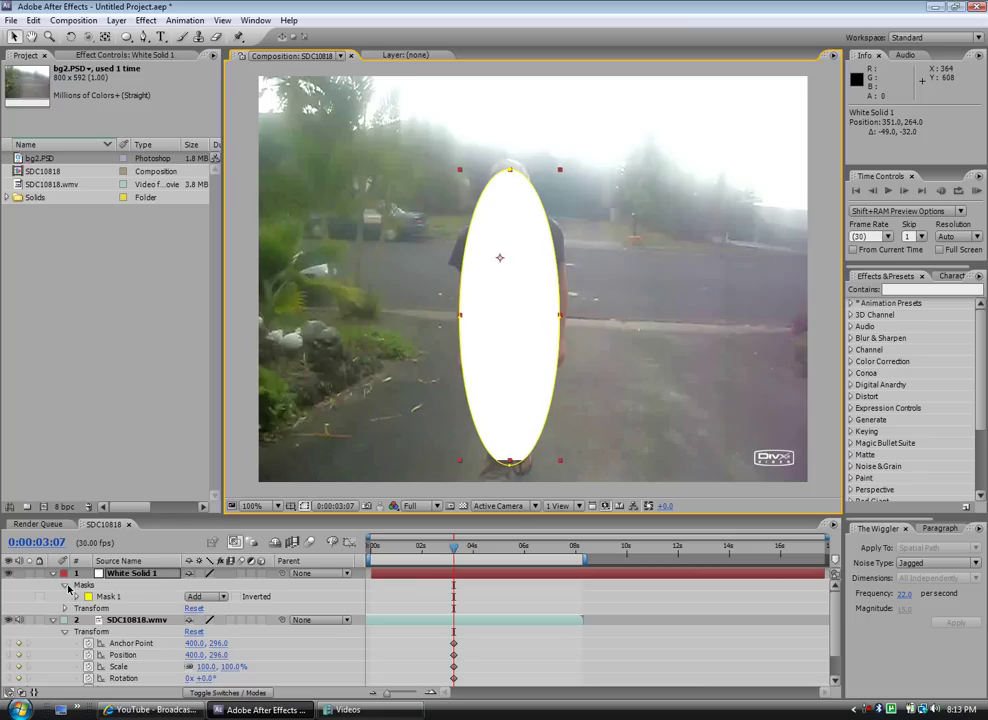
Step: Feather the ellipse mask to about 96 pixels and nudge it down over the person
click(77, 597)
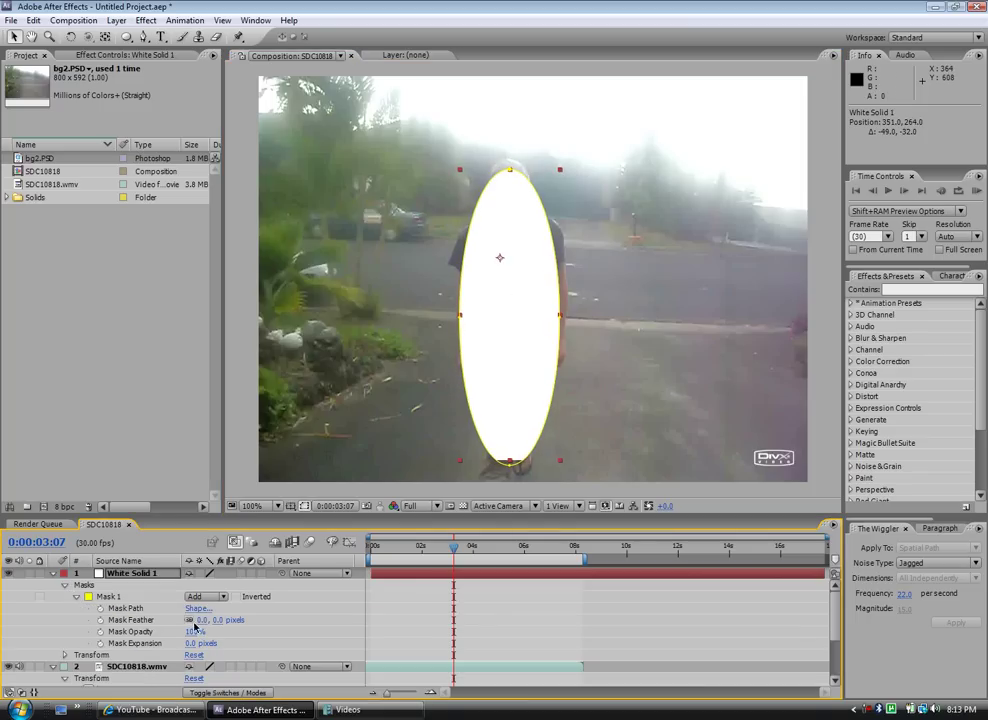
drag(221, 620, 271, 620)
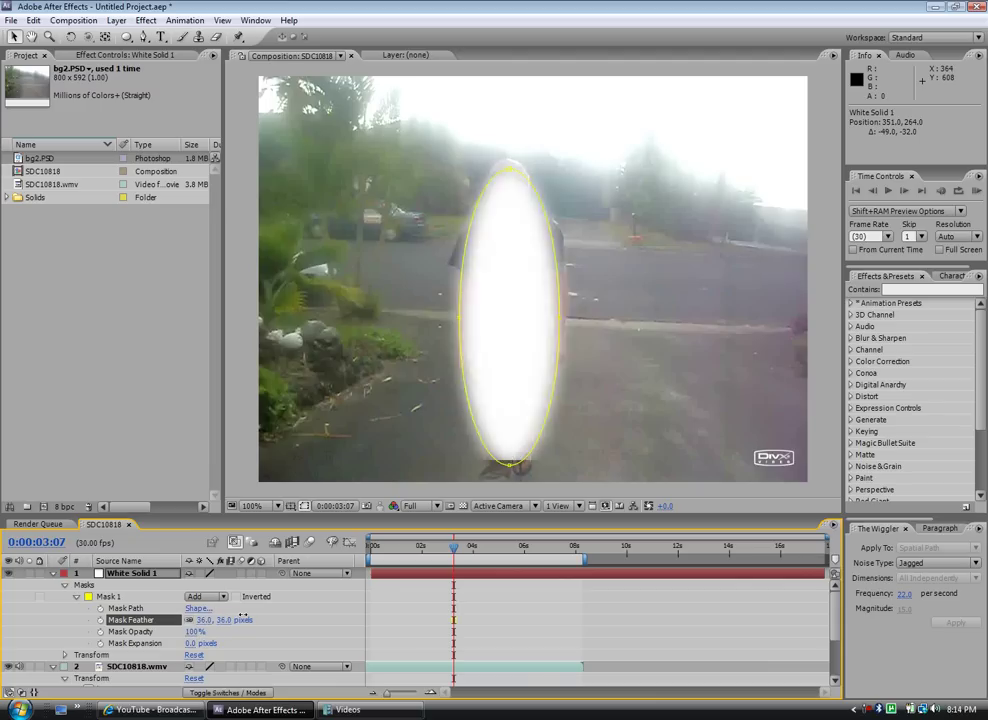
double_click(509, 359)
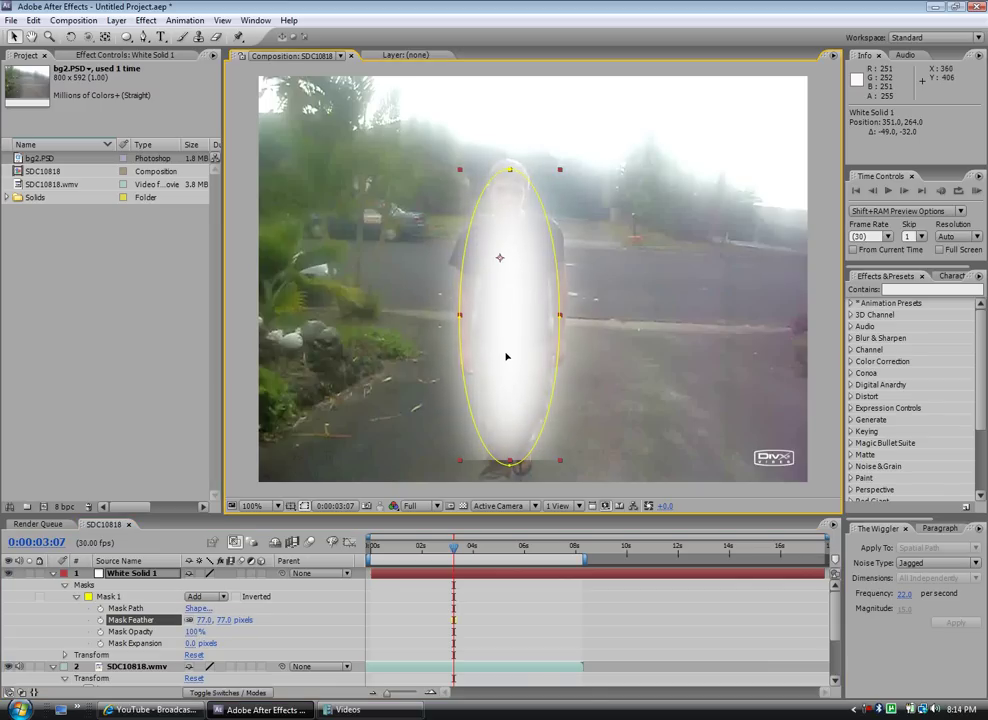
drag(506, 356, 506, 379)
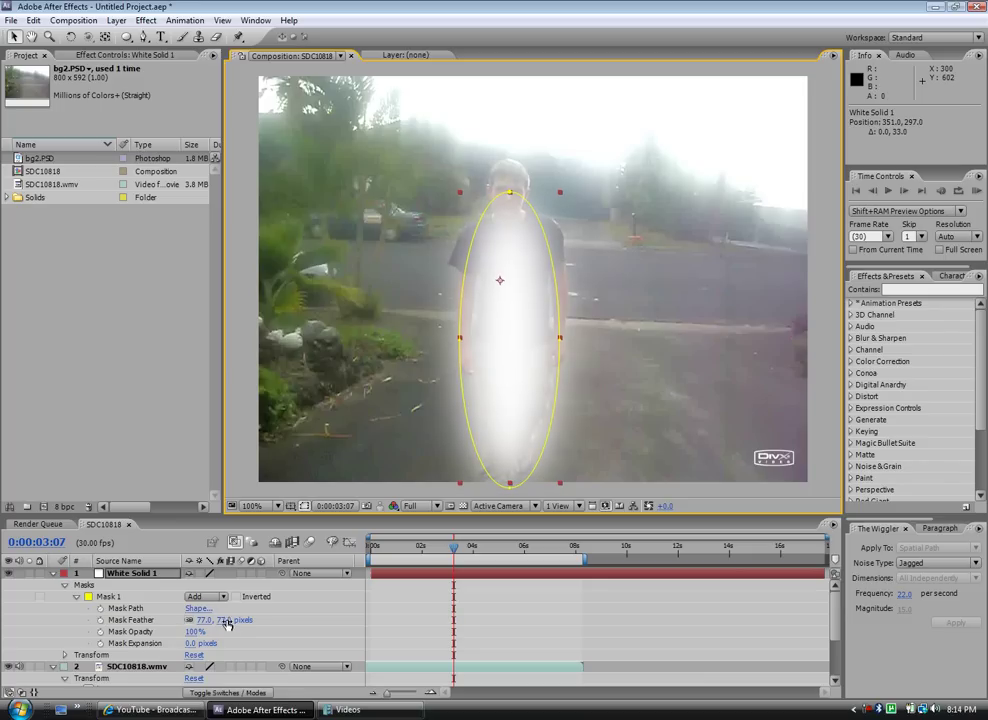
drag(226, 620, 240, 622)
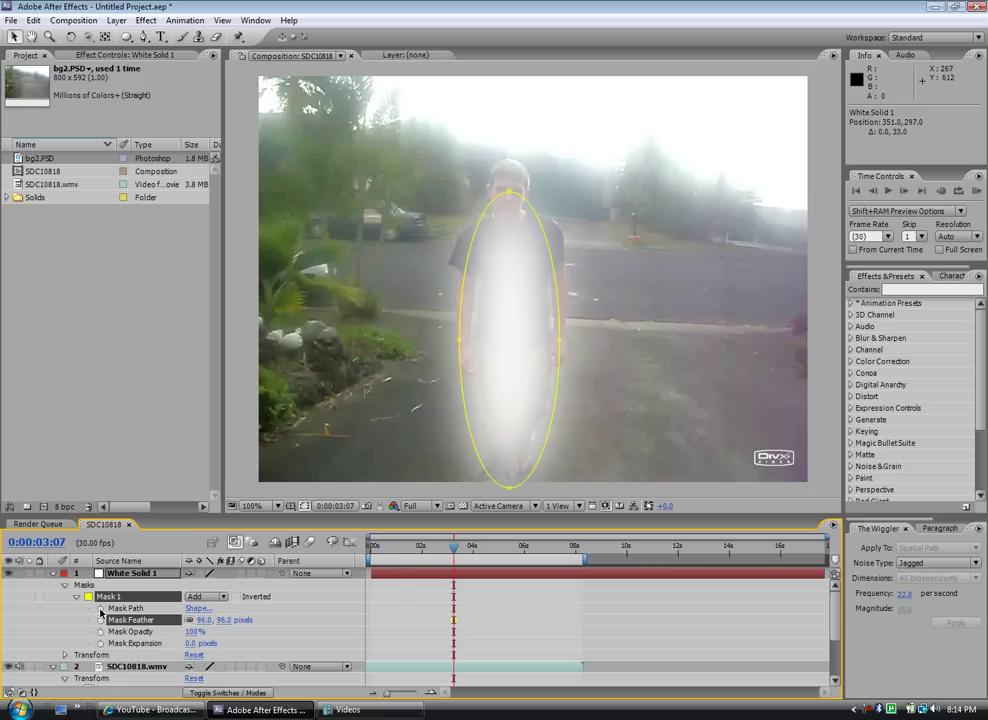
Step: Turn on keyframing for White Solid 1's transform properties, including Opacity
click(77, 597)
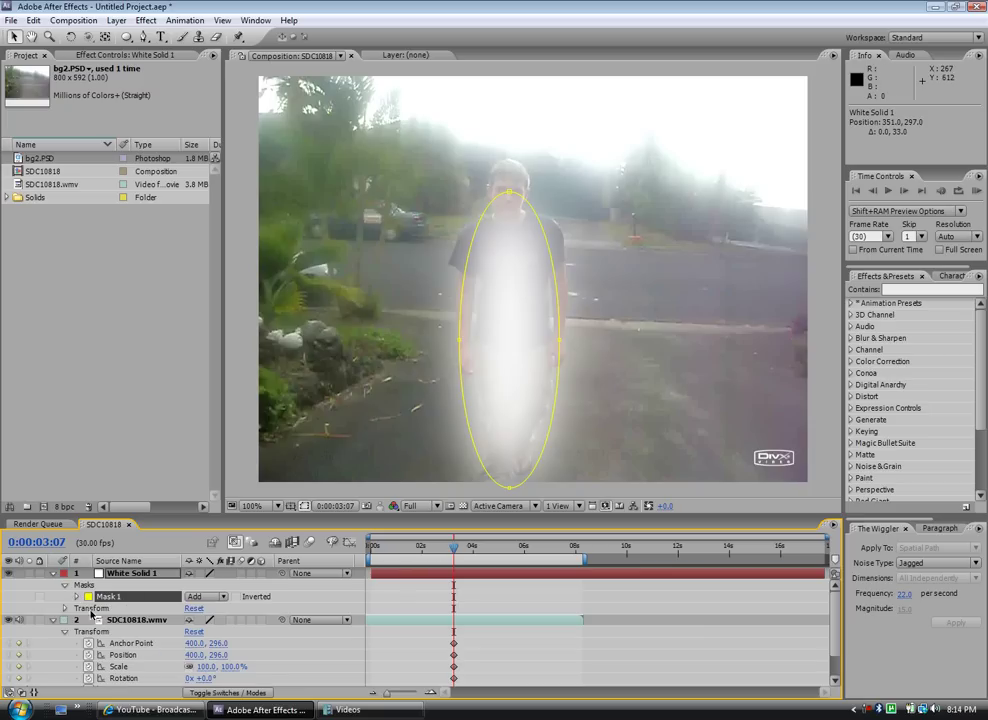
click(64, 608)
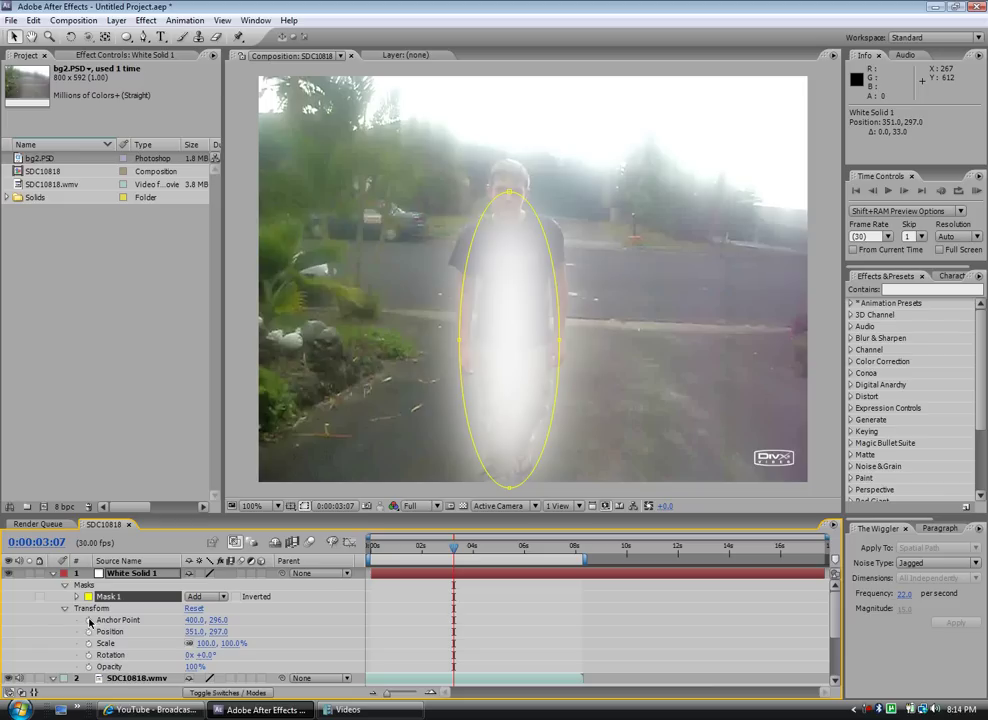
click(89, 620)
click(89, 643)
click(89, 655)
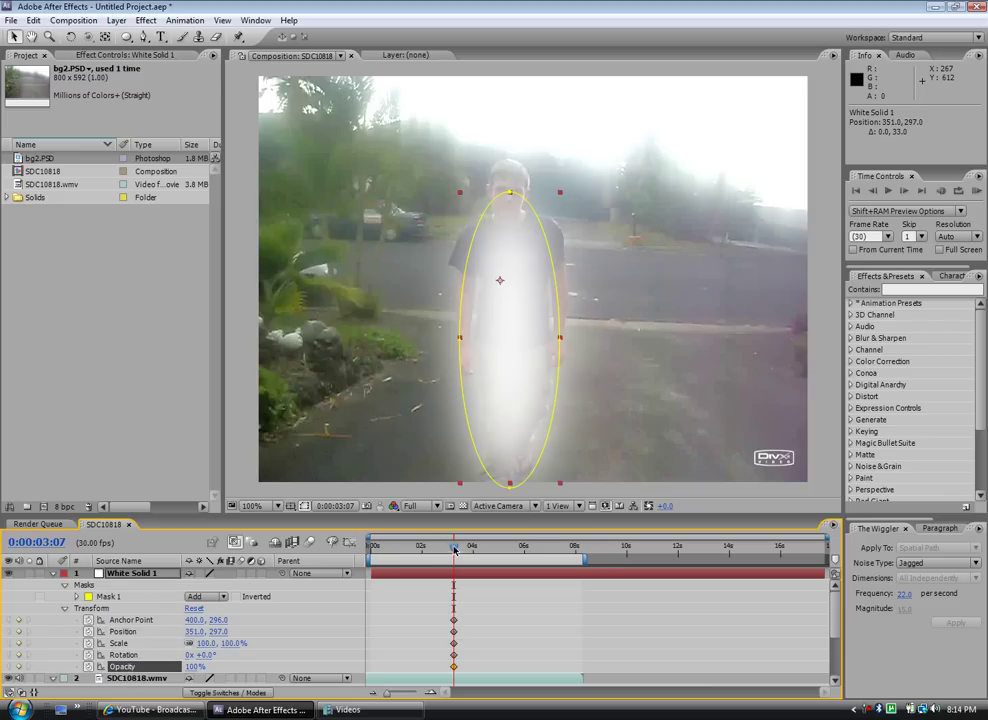
Step: Set the ellipse Opacity to 0% at 0:00:03:02 and delete the stray keyframe
drag(453, 549, 448, 549)
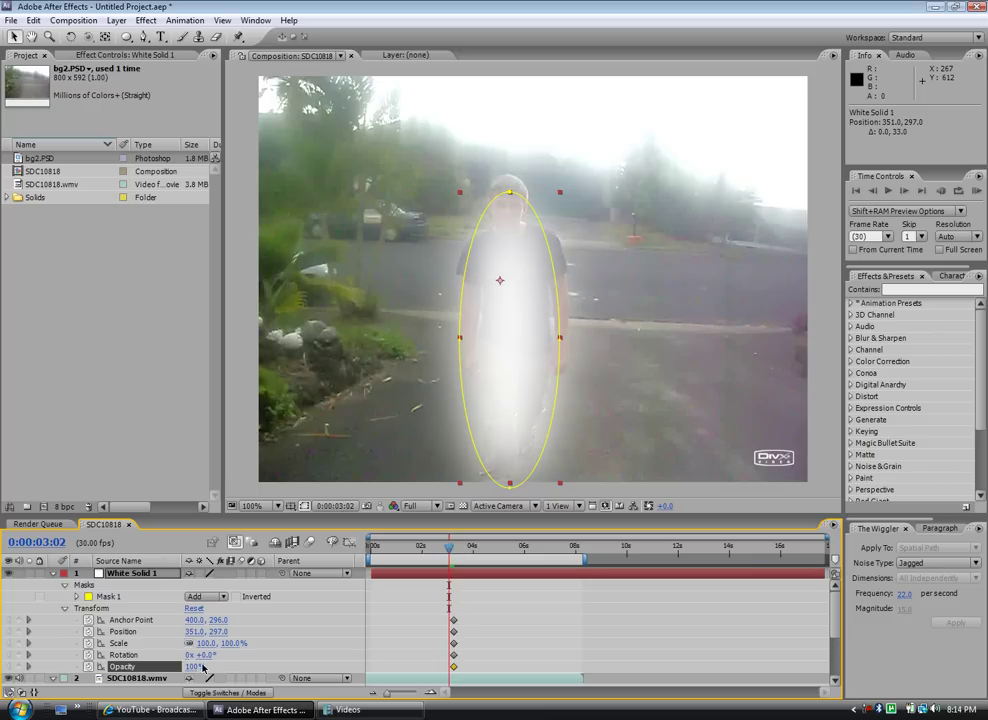
drag(197, 668, 115, 678)
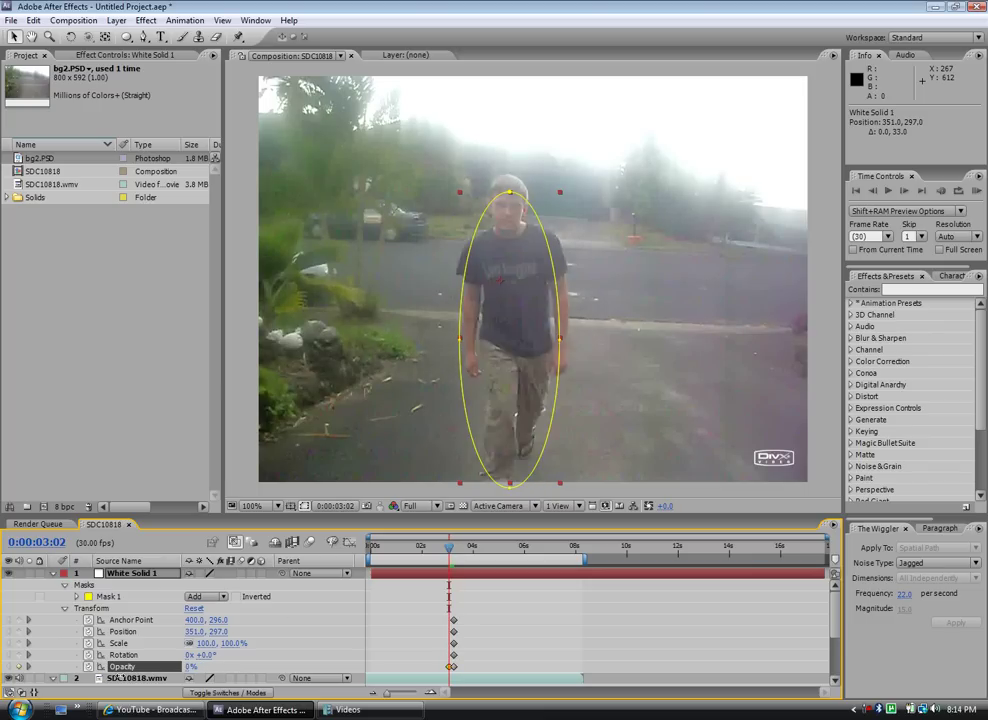
drag(448, 549, 463, 550)
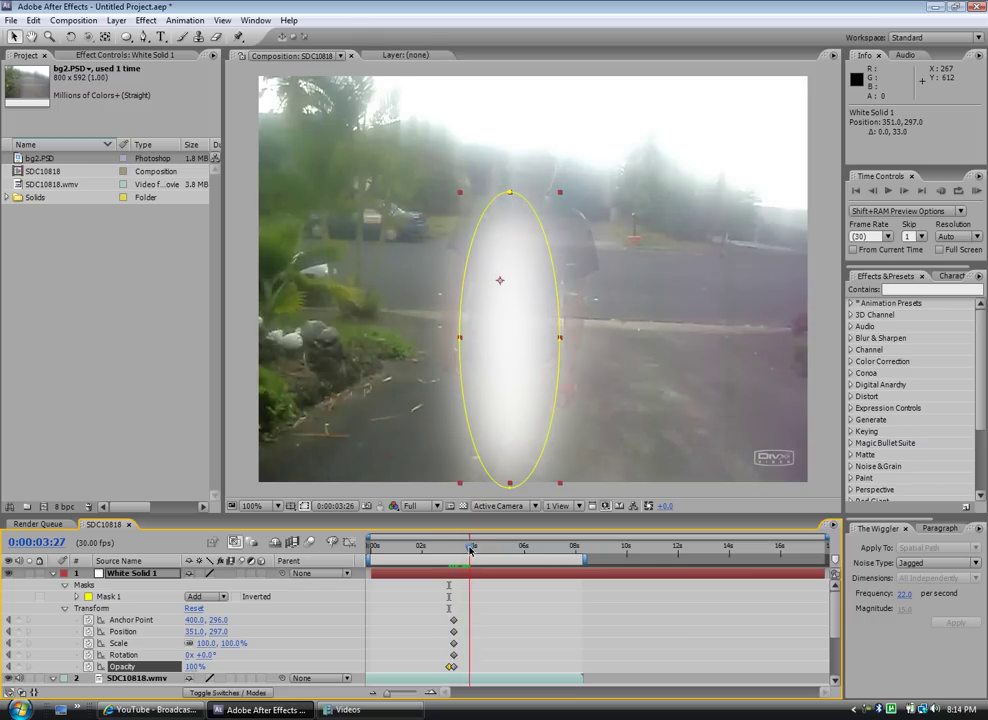
mouse_move(463, 550)
mouse_down()
mouse_move(449, 549)
mouse_move(475, 548)
mouse_up()
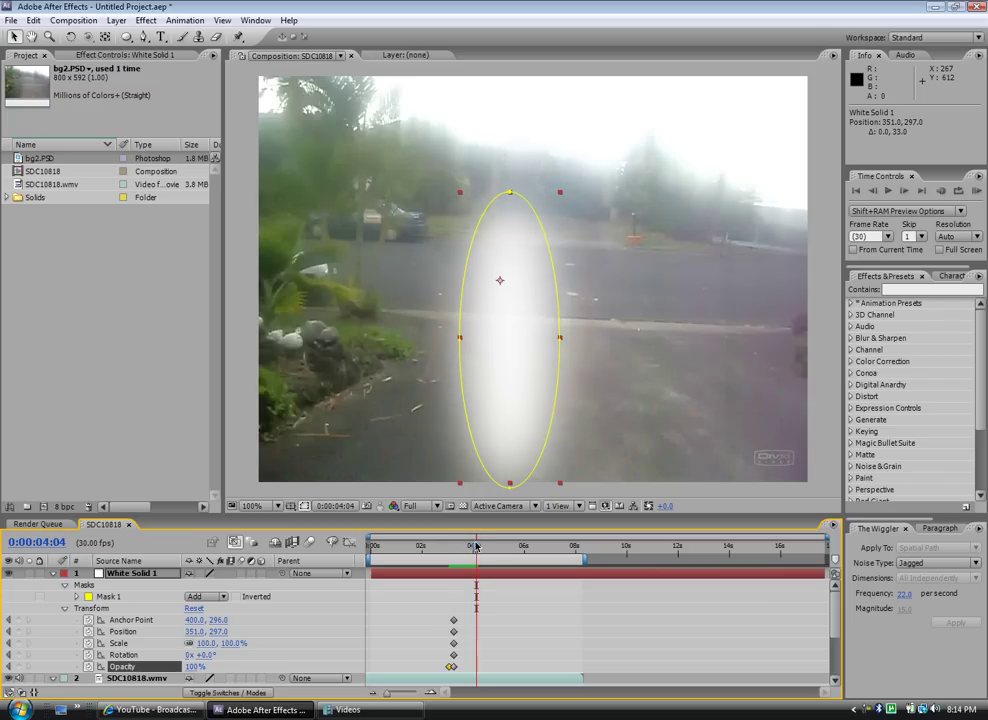
mouse_move(195, 666)
mouse_down()
mouse_move(113, 666)
mouse_move(201, 655)
mouse_up()
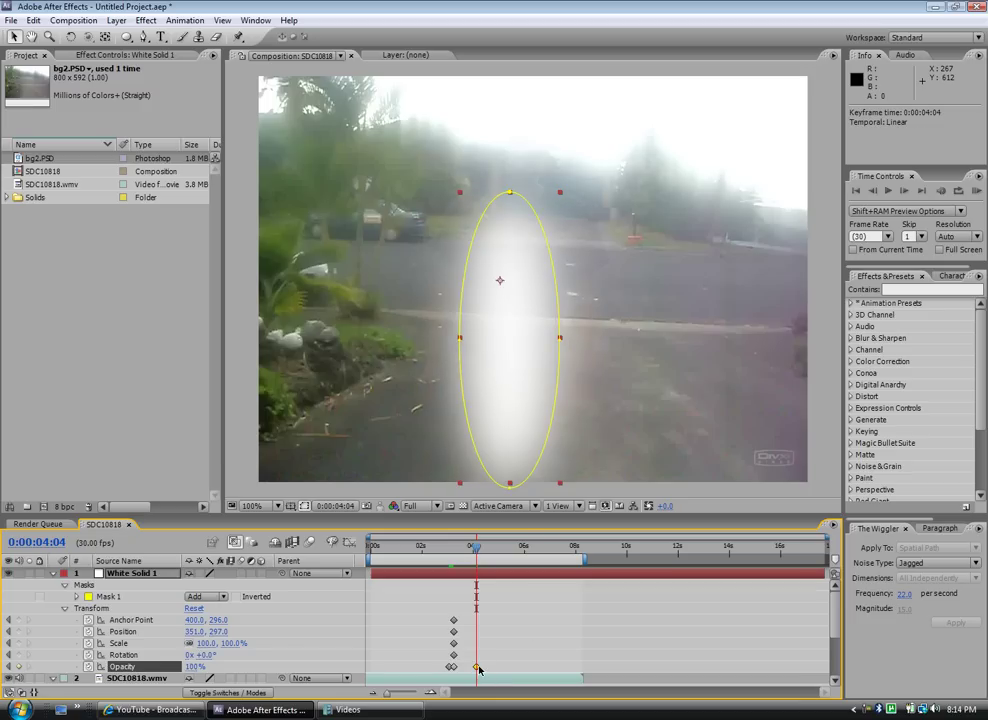
key(Delete)
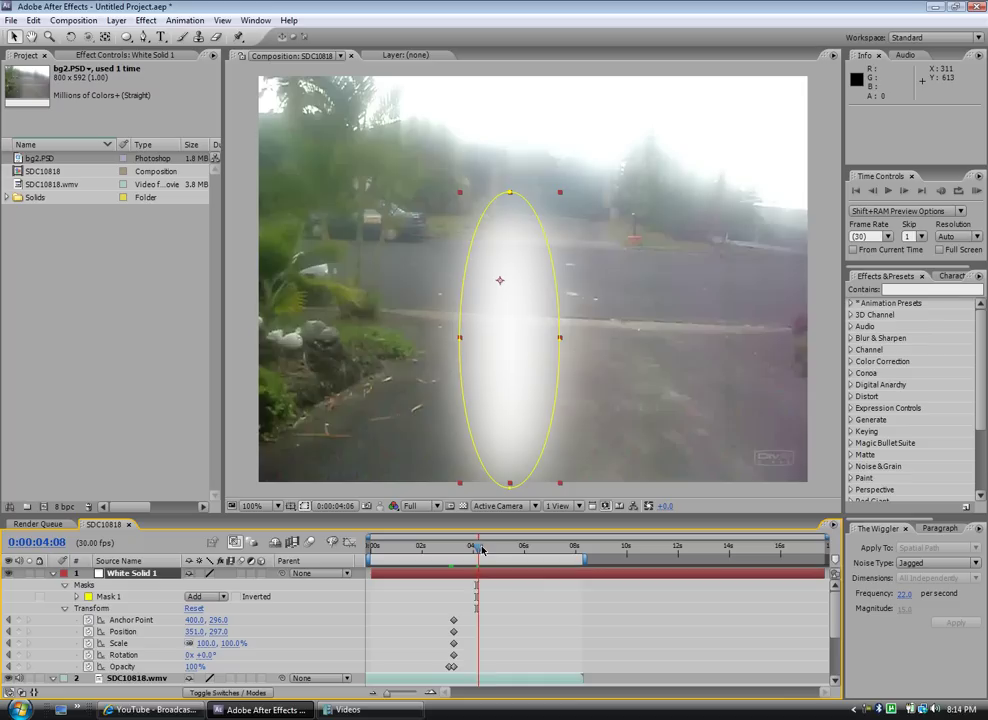
Step: Fade the ellipse out to 1% Opacity at 0:00:04:18
drag(477, 548, 490, 550)
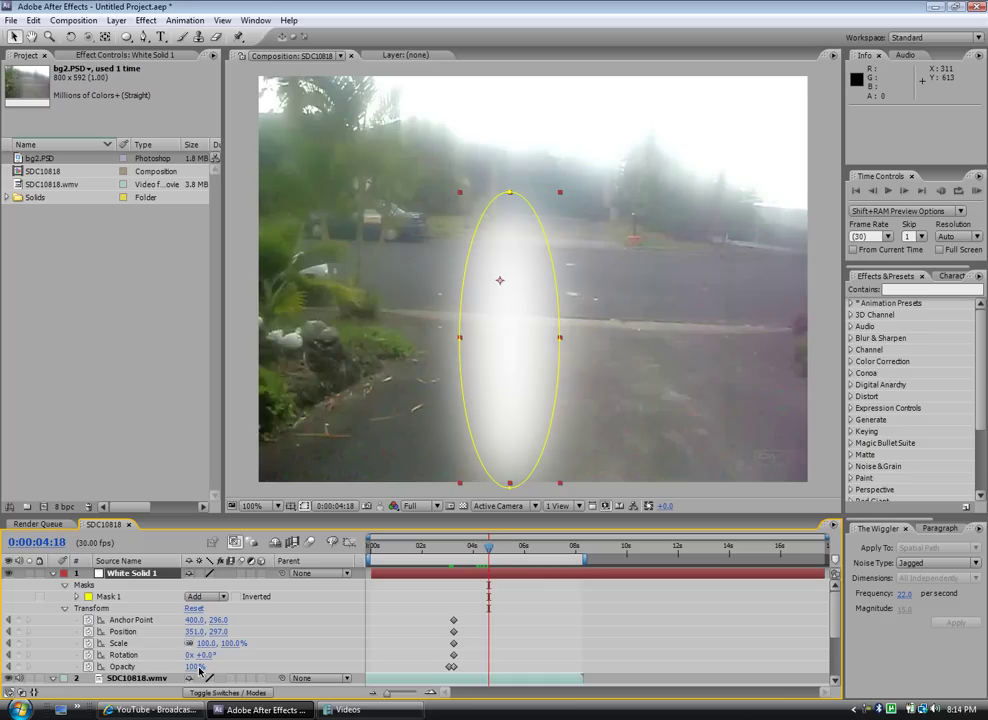
drag(192, 666, 539, 636)
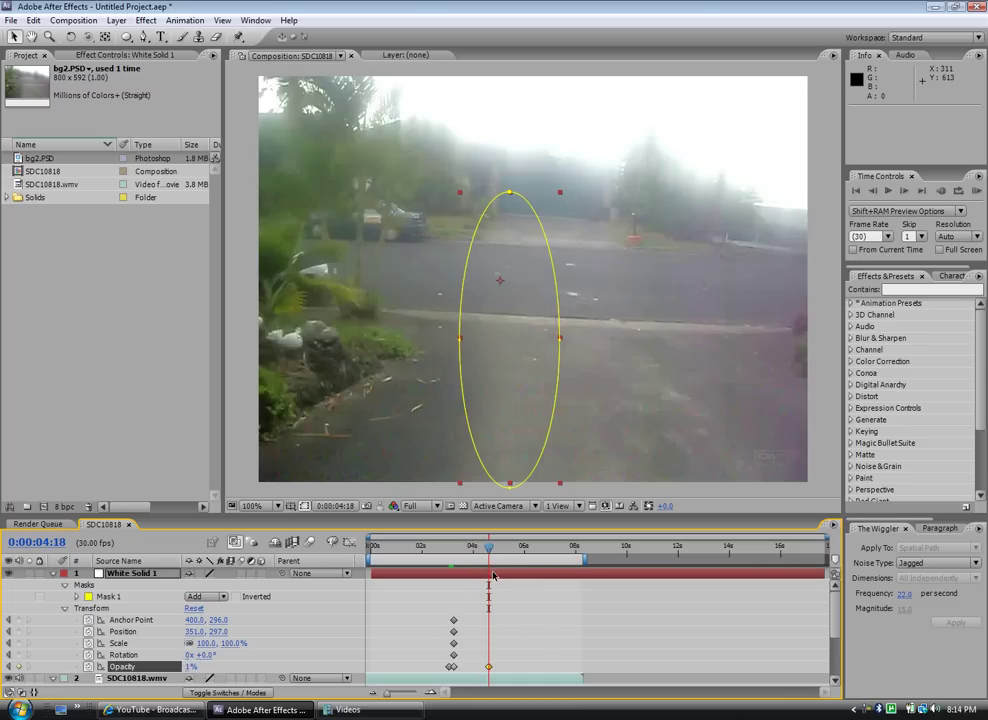
mouse_move(490, 548)
mouse_down()
mouse_move(444, 546)
mouse_move(483, 545)
mouse_move(456, 546)
mouse_up()
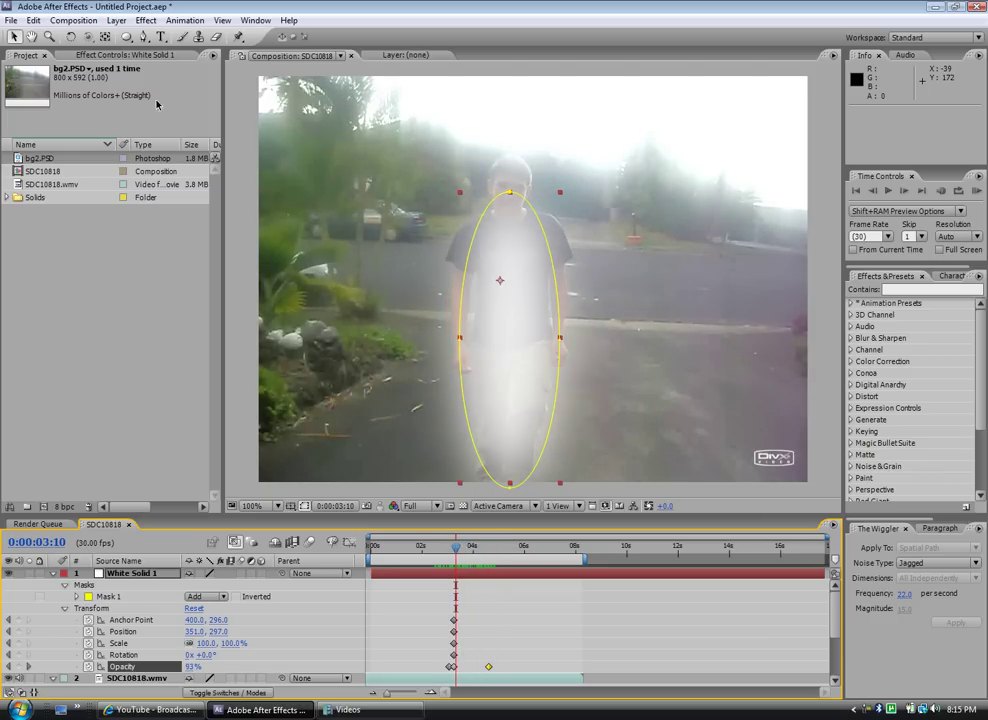
Step: Apply Fractal Noise from Noise & Grain to the white solid and review the smoke
click(146, 21)
mouse_move(181, 283)
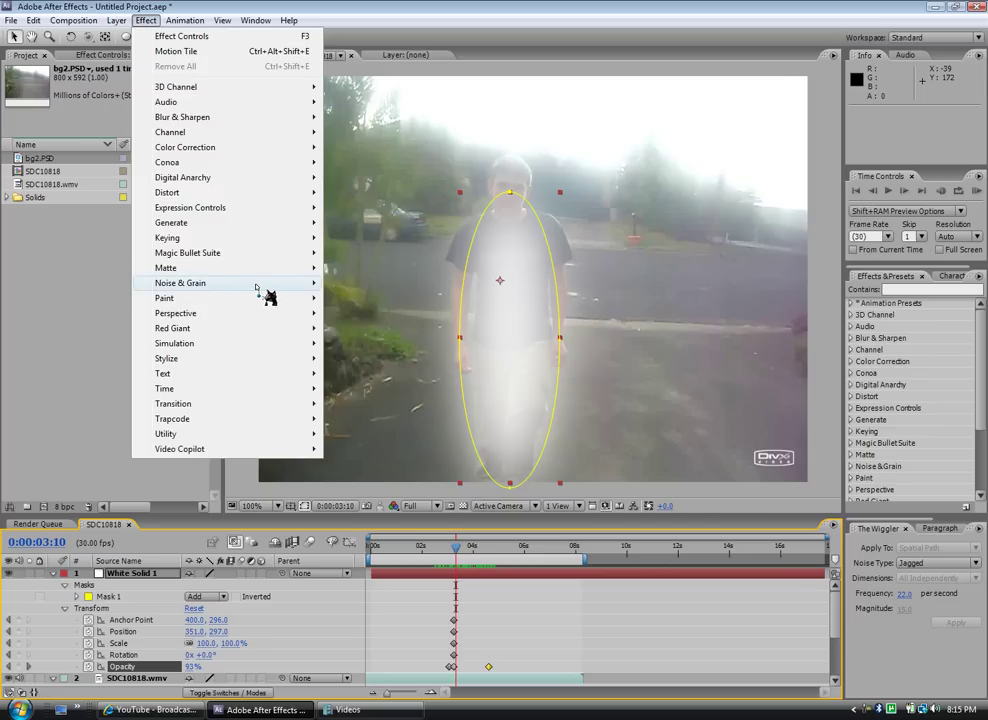
click(366, 313)
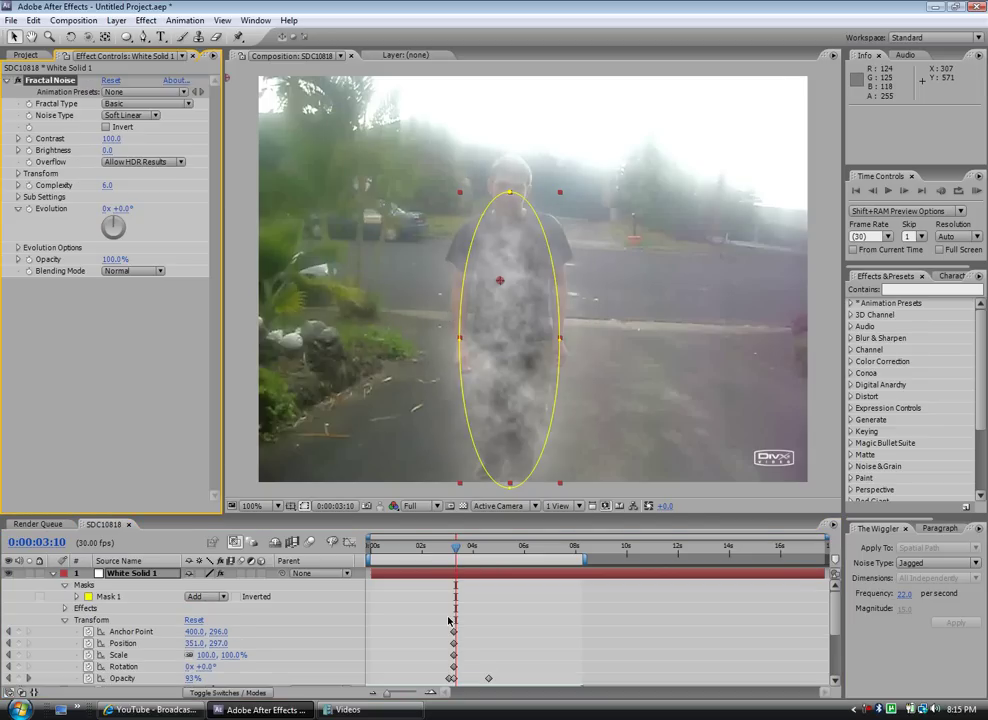
mouse_move(461, 547)
mouse_down()
mouse_move(439, 551)
mouse_move(455, 551)
mouse_up()
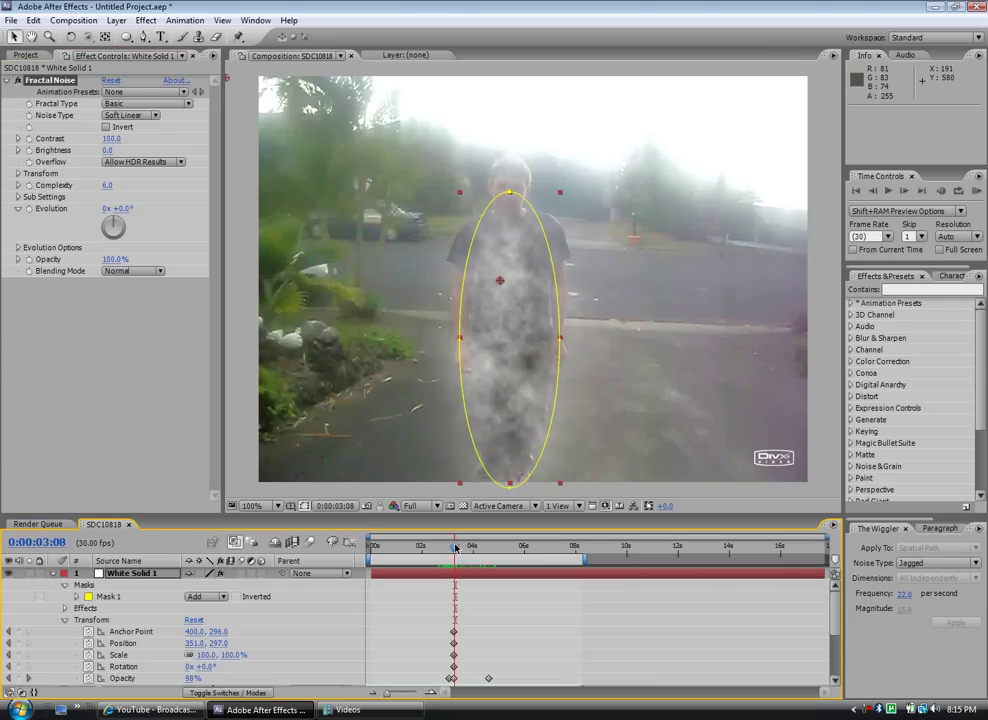
drag(455, 550, 447, 550)
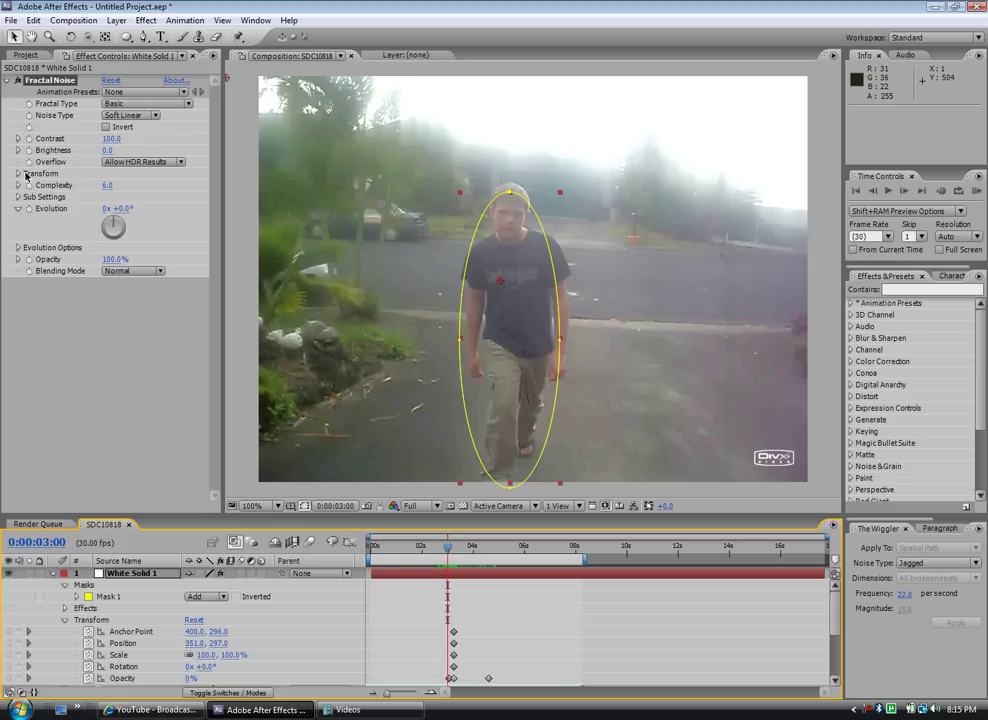
Step: Keyframe Fractal Noise Evolution from 0x at 3:00 to 5x at 0:00:04:21
click(30, 212)
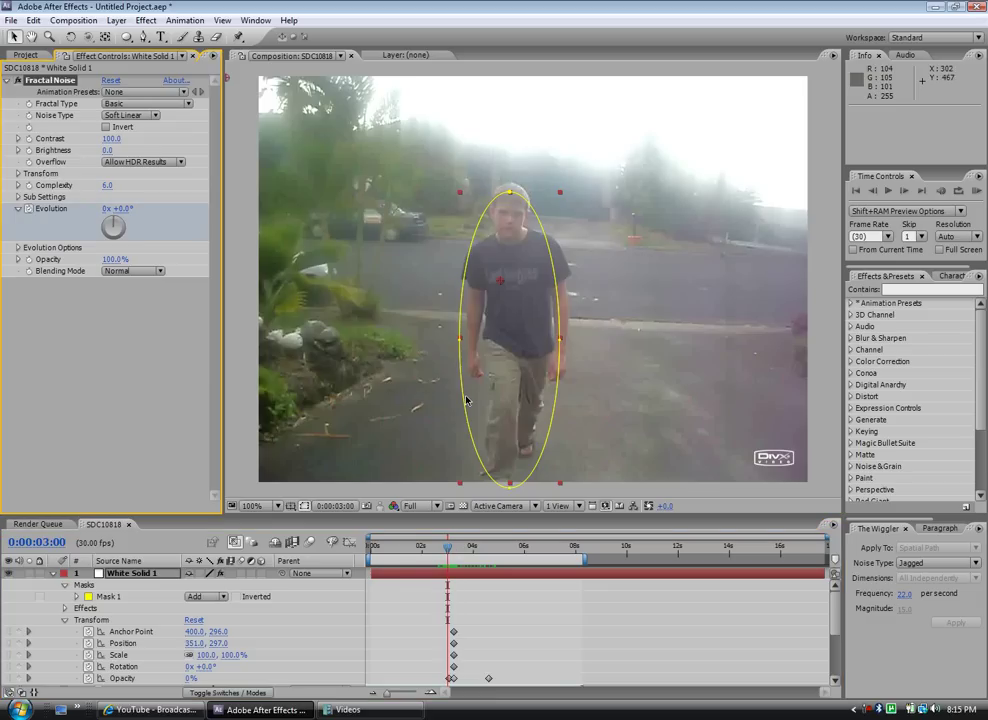
click(468, 546)
drag(472, 546, 490, 546)
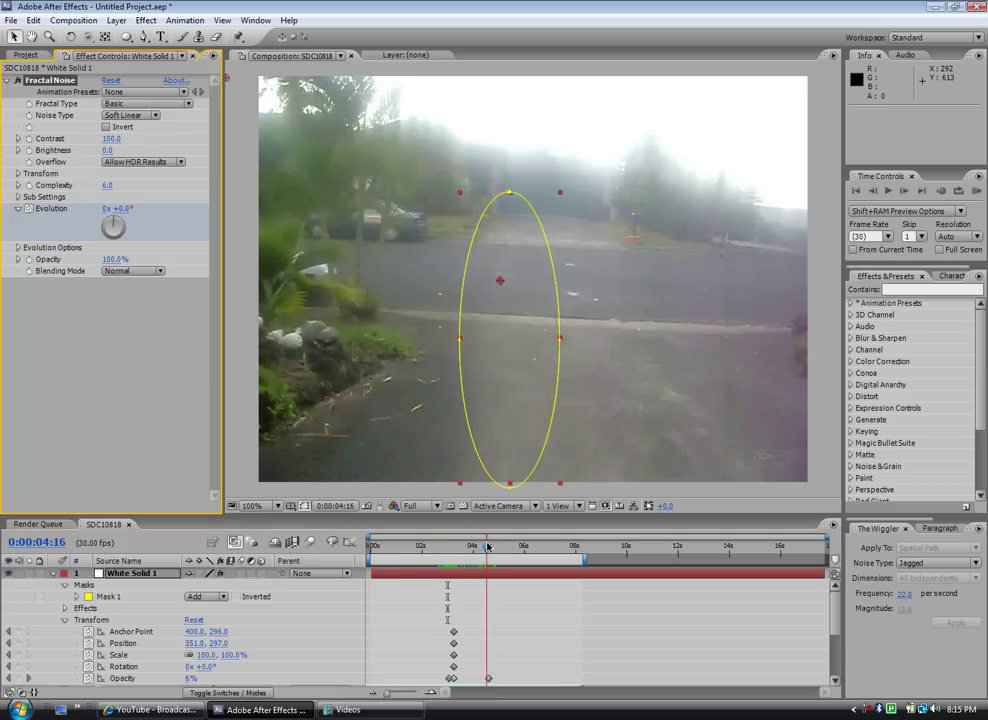
mouse_move(107, 222)
mouse_down()
mouse_move(143, 182)
mouse_move(92, 209)
mouse_move(117, 196)
mouse_up()
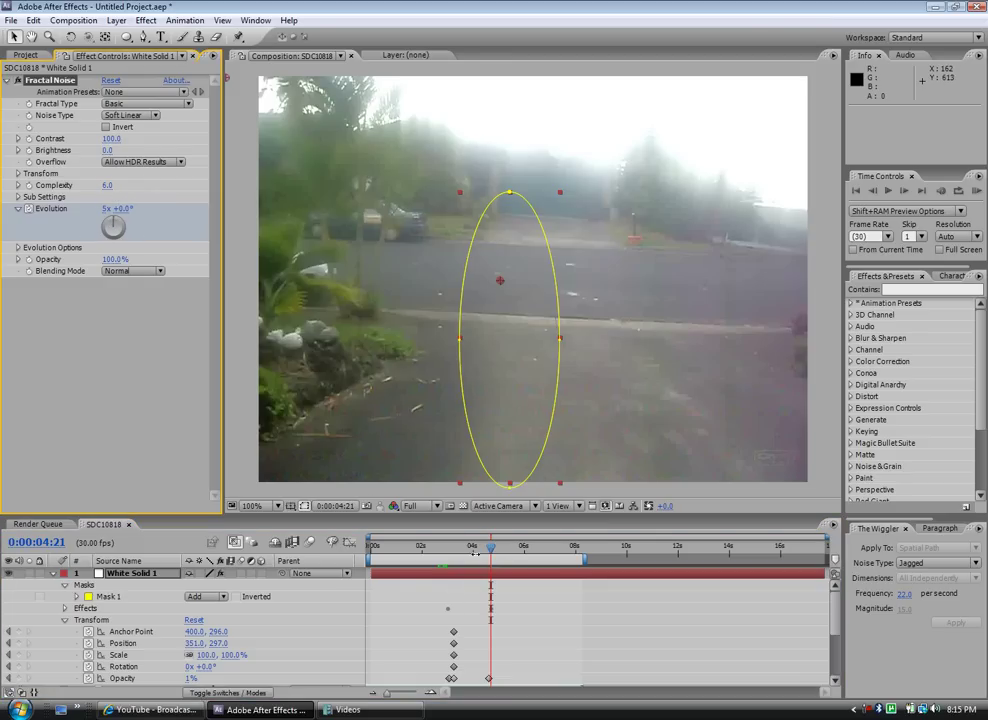
drag(491, 548, 443, 556)
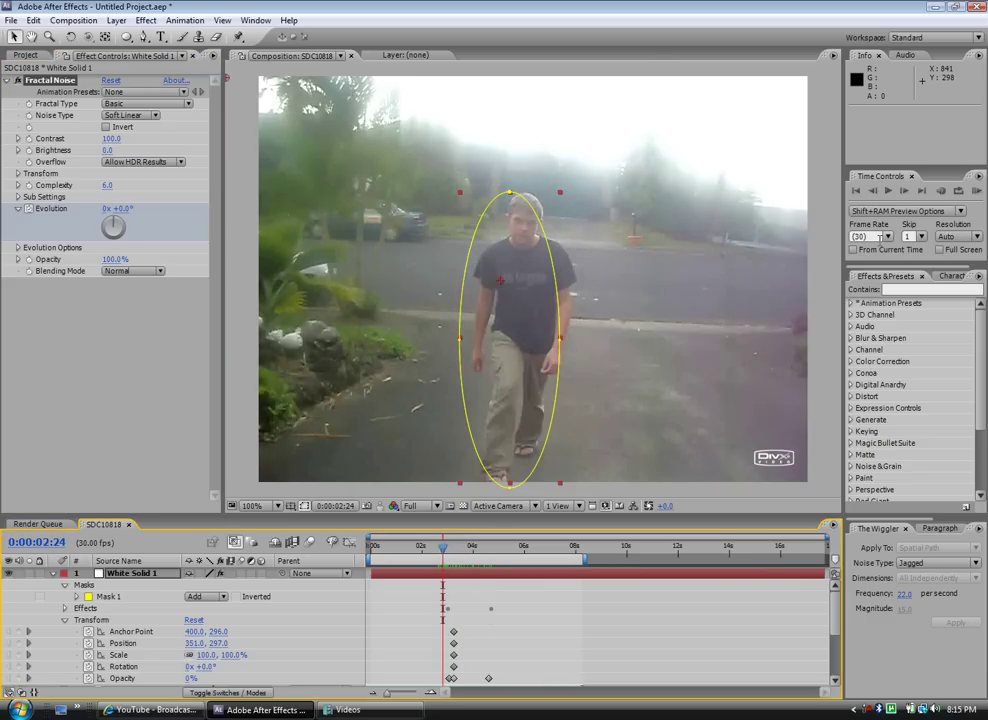
click(888, 191)
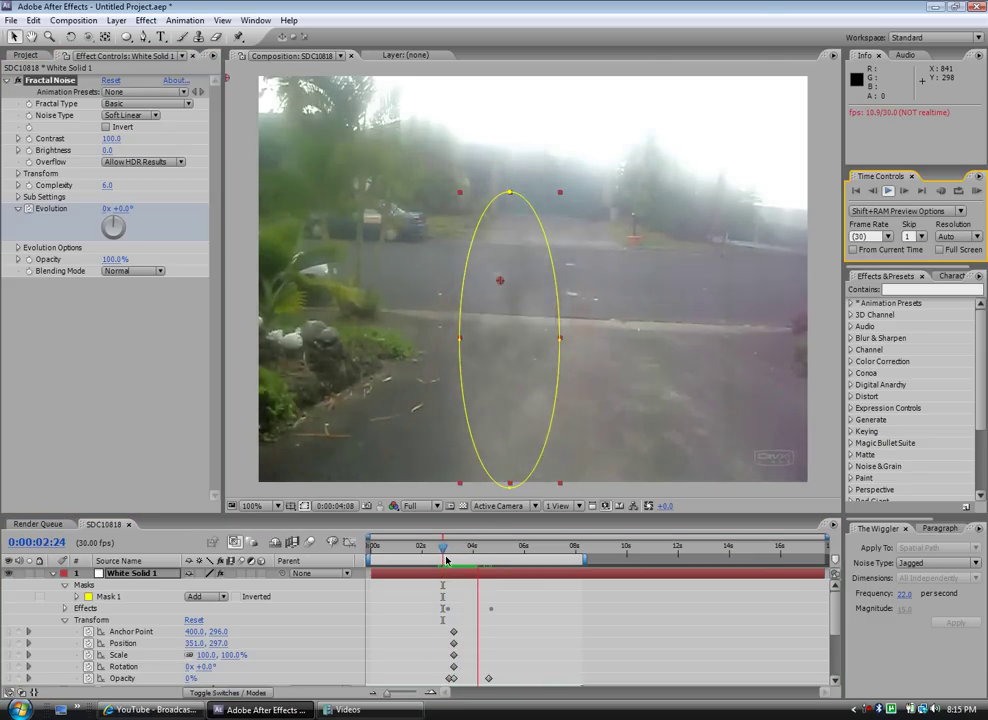
drag(452, 549, 498, 556)
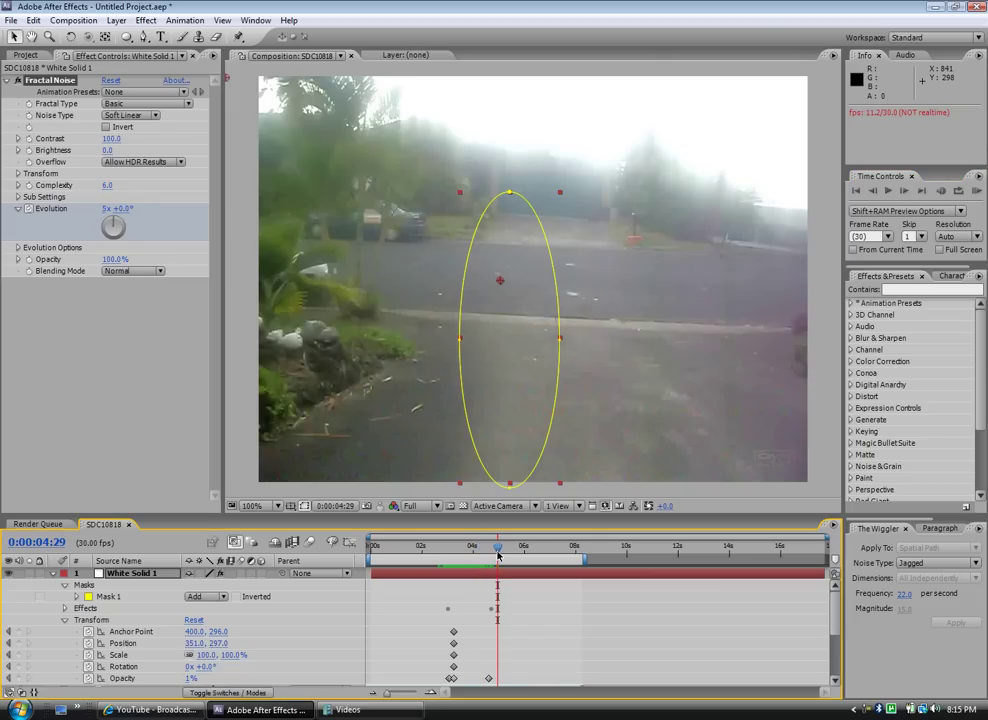